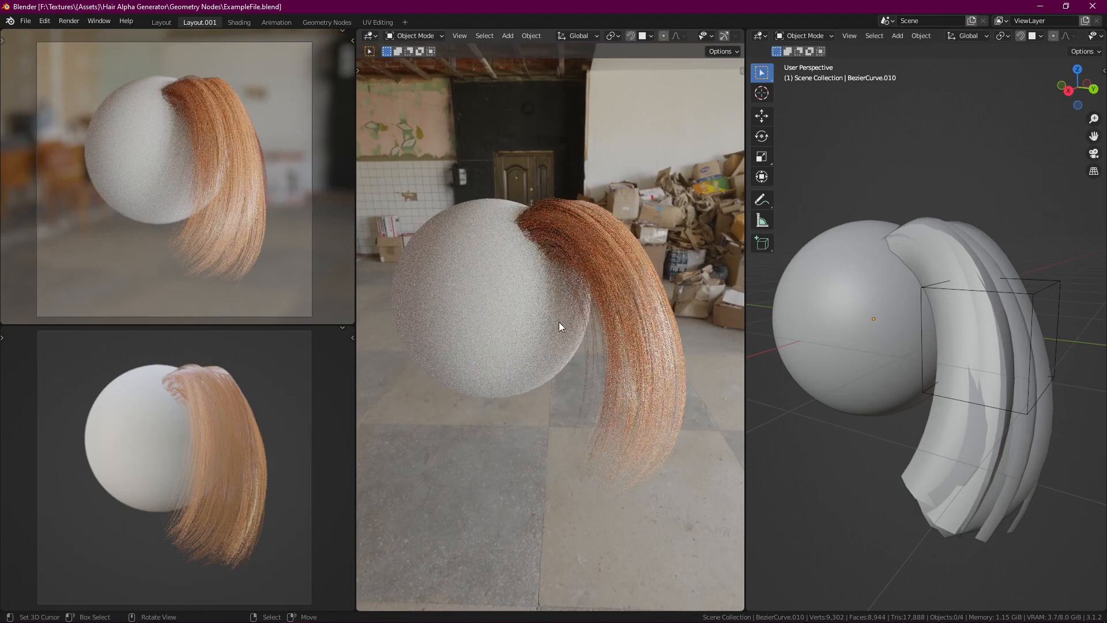
- Turn on overlays and wireframe in the rendered viewport and examine the hair cards around the sphere
{"action": "key", "text": "q"}
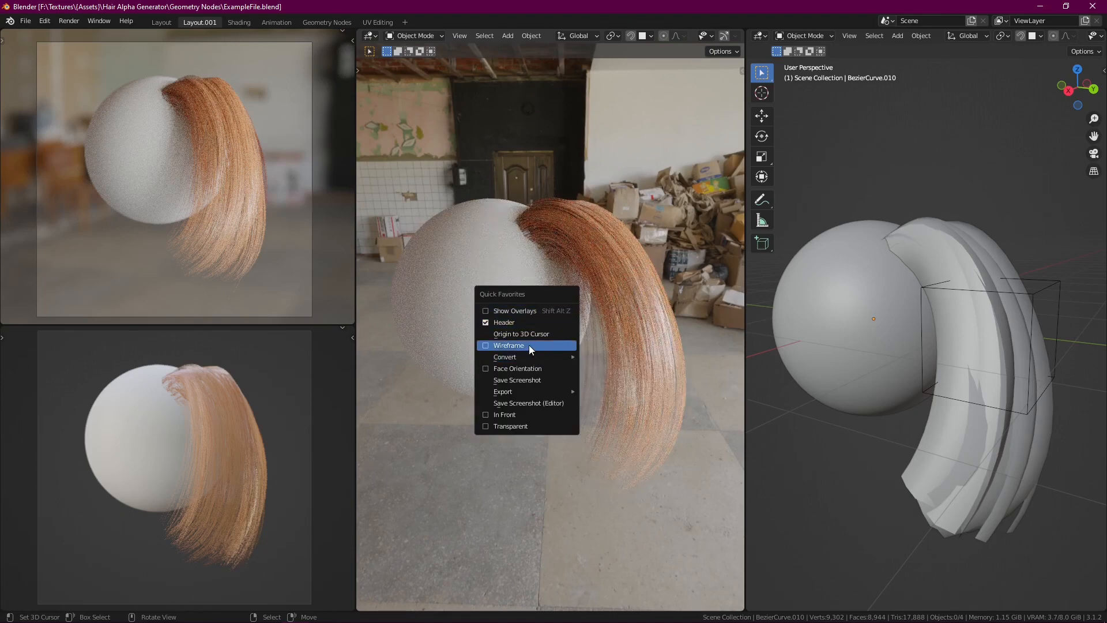
{"action": "left_click", "coordinate": [529, 346]}
{"action": "key", "text": "q"}
{"action": "left_click", "coordinate": [573, 277]}
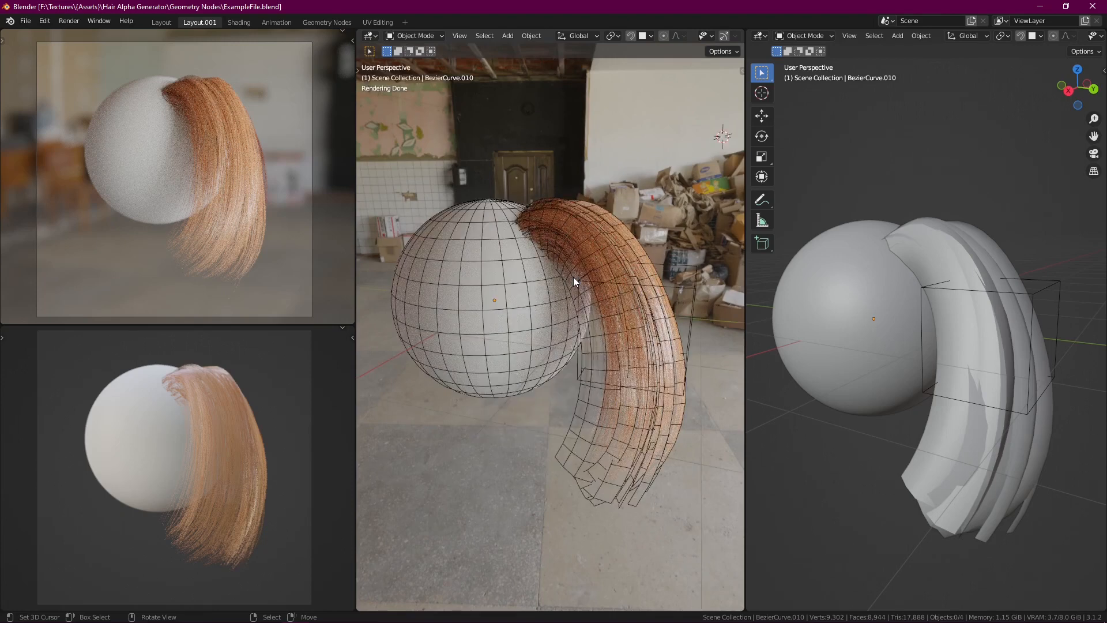
{"action": "middle_click_drag", "start_coordinate": [693, 220], "coordinate": [593, 358]}
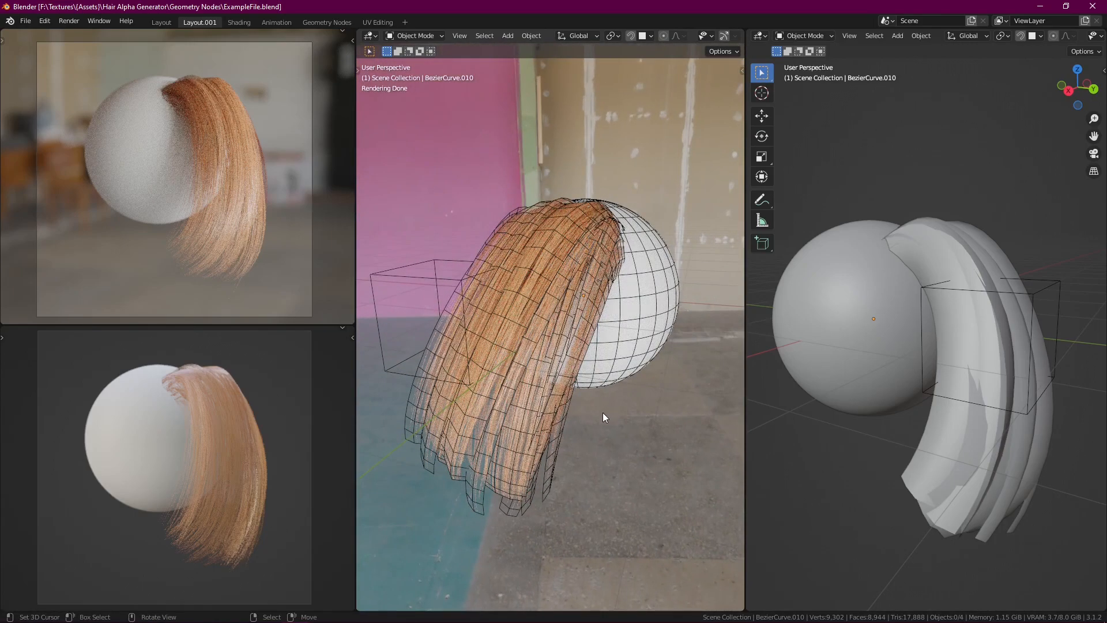
{"action": "middle_click_drag", "start_coordinate": [596, 414], "coordinate": [651, 425]}
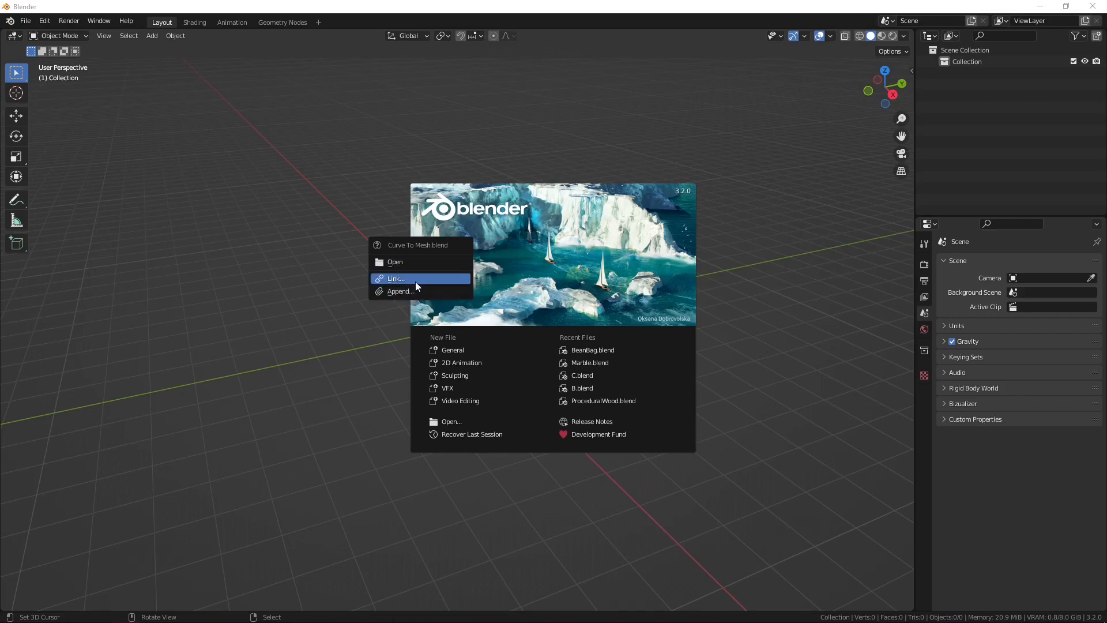
- Append the collection named Collection from Curve To Mesh.blend and exclude it from the view layer
{"action": "left_click", "coordinate": [406, 292]}
{"action": "double_click", "coordinate": [496, 240]}
{"action": "left_click", "coordinate": [321, 231]}
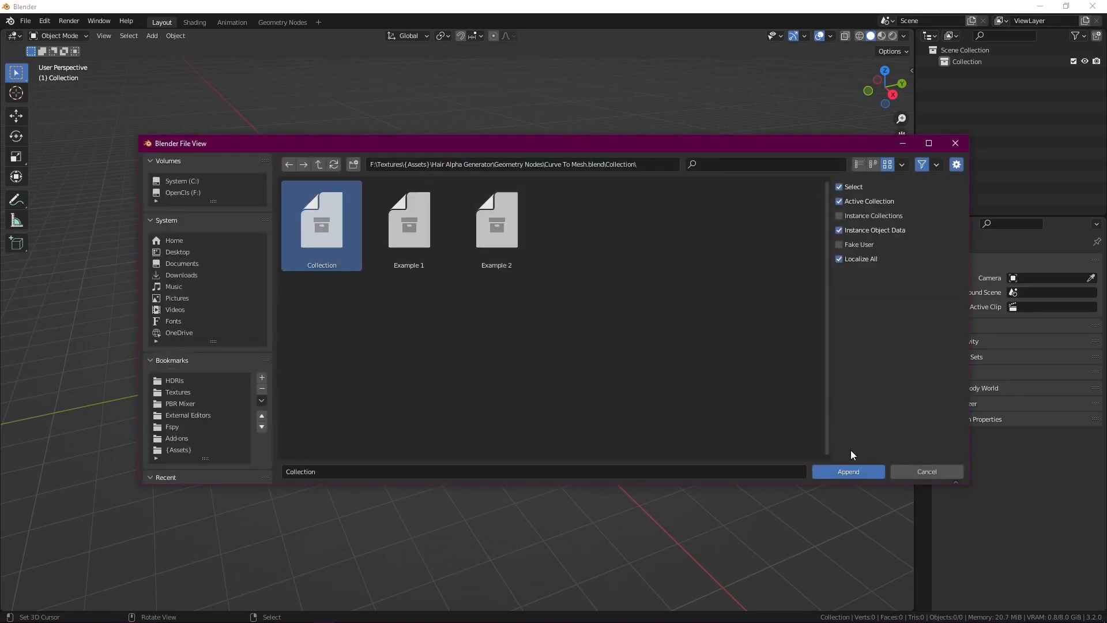
{"action": "left_click", "coordinate": [849, 471]}
{"action": "left_click", "coordinate": [1074, 62]}
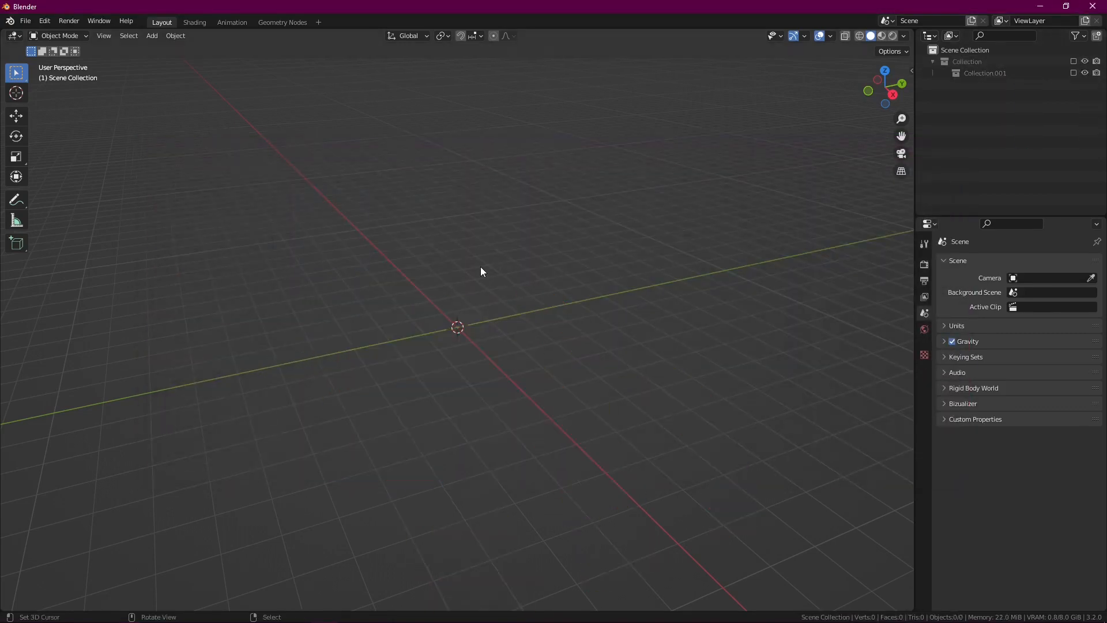
- Add a Bezier curve at the world origin
{"action": "key", "text": "shift+a"}
{"action": "mouse_move", "coordinate": [411, 249]}
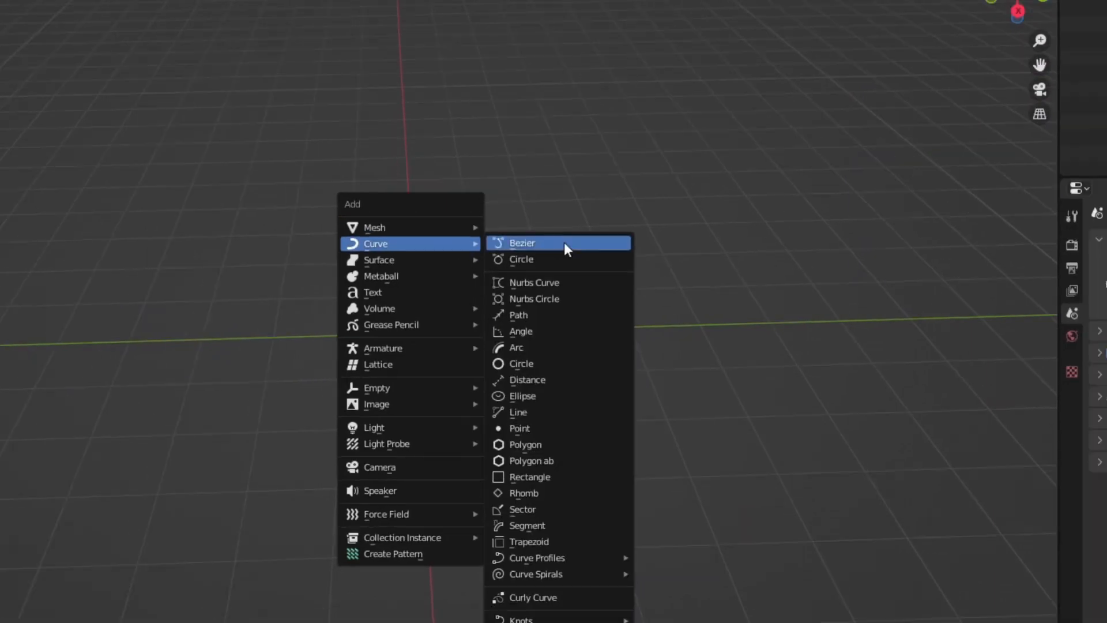
{"action": "left_click", "coordinate": [564, 242]}
- Give the Bezier curve a Geometry Nodes modifier that uses the Curve To Mesh node group
{"action": "left_click", "coordinate": [925, 243]}
{"action": "left_click", "coordinate": [975, 263]}
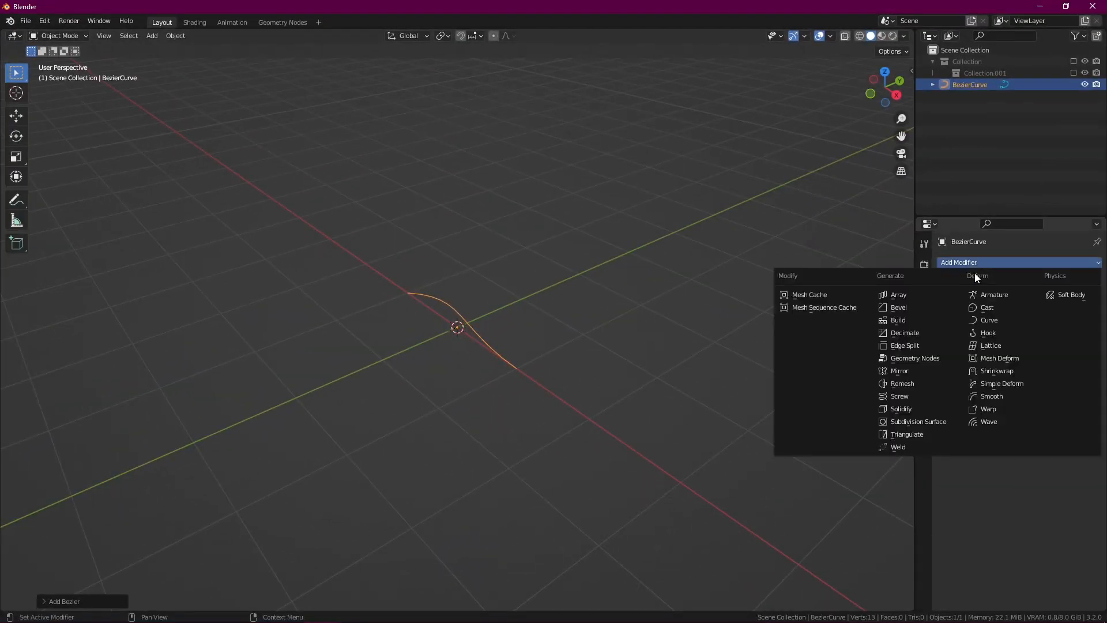
{"action": "left_click", "coordinate": [928, 358]}
{"action": "left_click", "coordinate": [950, 325]}
{"action": "left_click", "coordinate": [967, 340]}
- Name the modifier's Vector output attribute UVMap
{"action": "scroll", "coordinate": [973, 591], "scroll_direction": "down", "scroll_amount": 1}
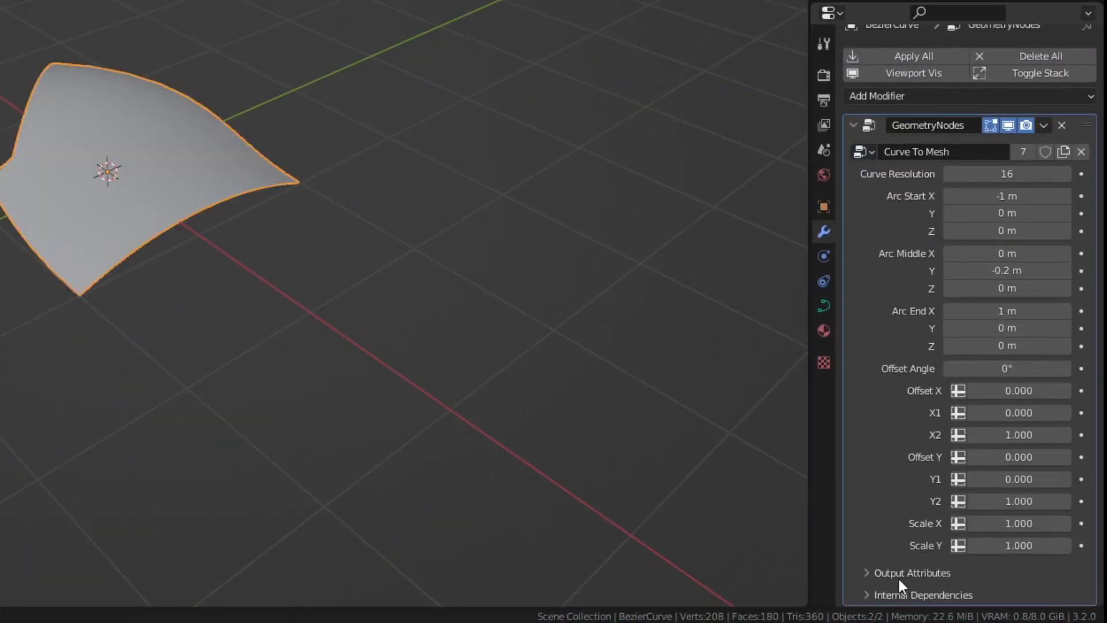
{"action": "left_click", "coordinate": [898, 577]}
{"action": "scroll", "coordinate": [923, 560], "scroll_direction": "down", "scroll_amount": 1}
{"action": "left_click", "coordinate": [975, 568]}
{"action": "type", "text": "UVMap"}
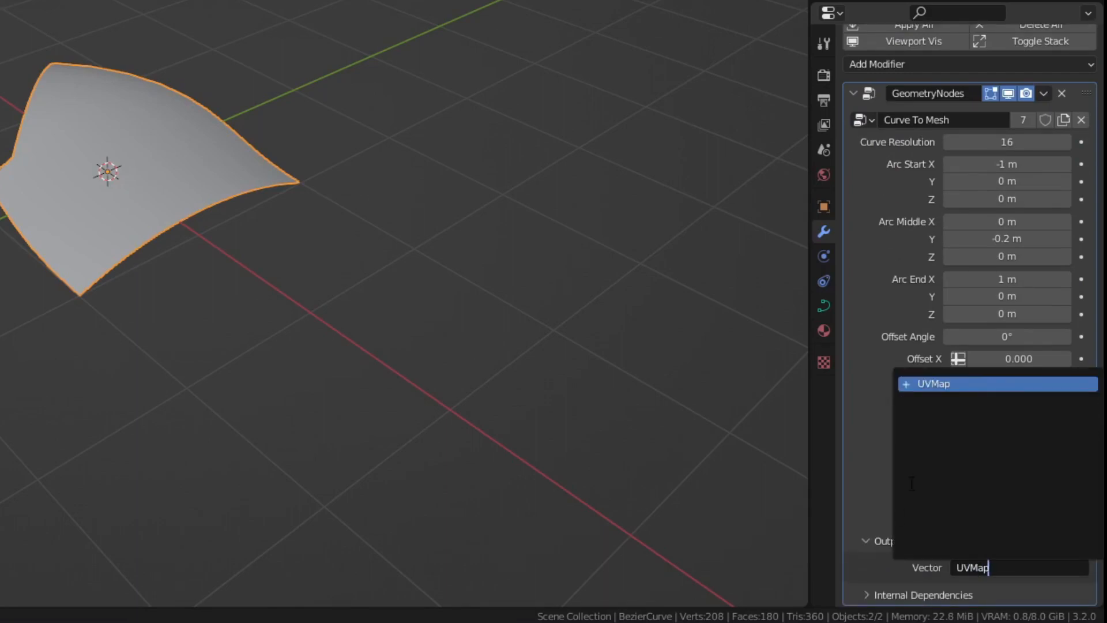
{"action": "key", "text": "Return"}
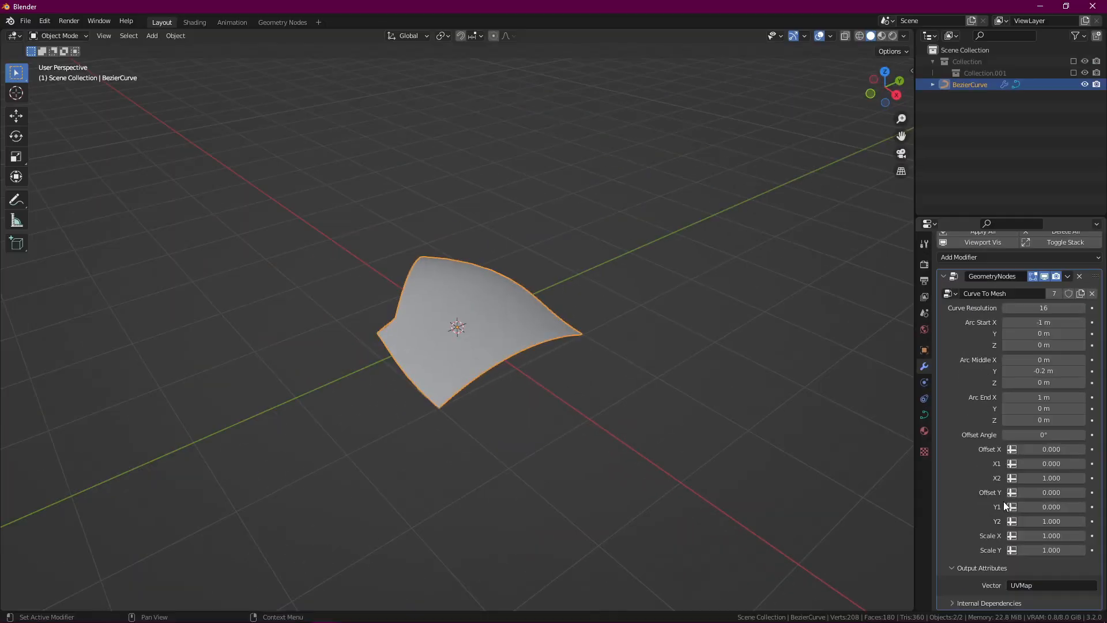
- Switch the viewport to rendered shading and examine the hair texture on the generated card
{"action": "middle_click_drag", "start_coordinate": [563, 332], "coordinate": [472, 346]}
{"action": "key", "text": "z"}
{"action": "left_click", "coordinate": [491, 198]}
{"action": "middle_click_drag", "start_coordinate": [448, 227], "coordinate": [553, 276]}
{"action": "scroll", "coordinate": [554, 276], "scroll_direction": "up", "scroll_amount": 2}
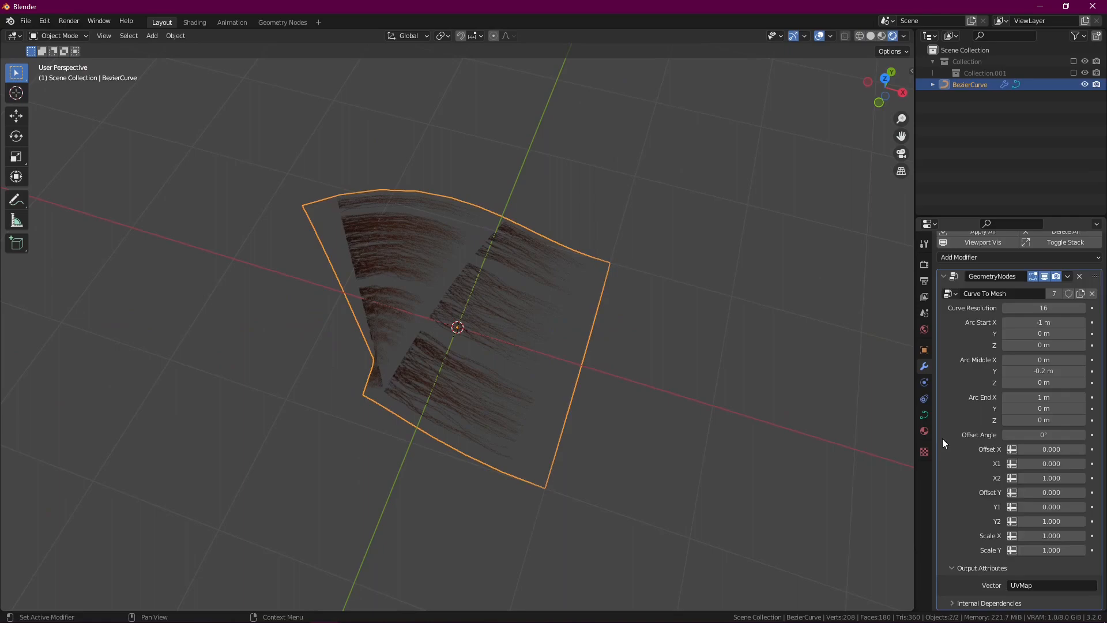
{"action": "scroll", "coordinate": [943, 438], "scroll_direction": "up", "scroll_amount": 2}
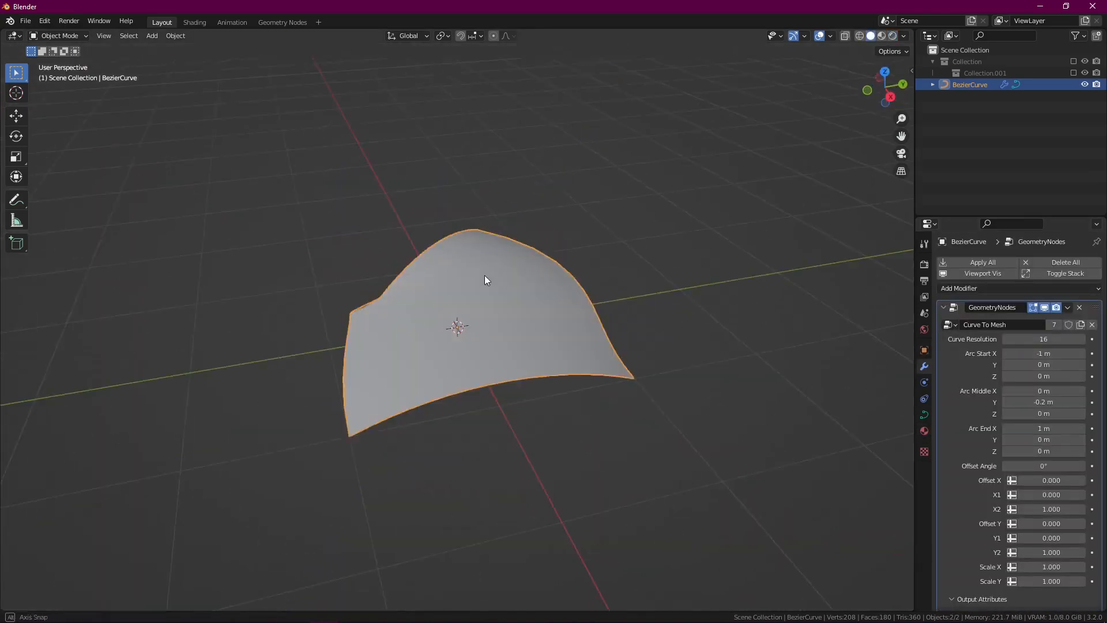
- In Edit Mode, rotate and move the curve's end control point to reshape the hair card
{"action": "key", "text": "Tab"}
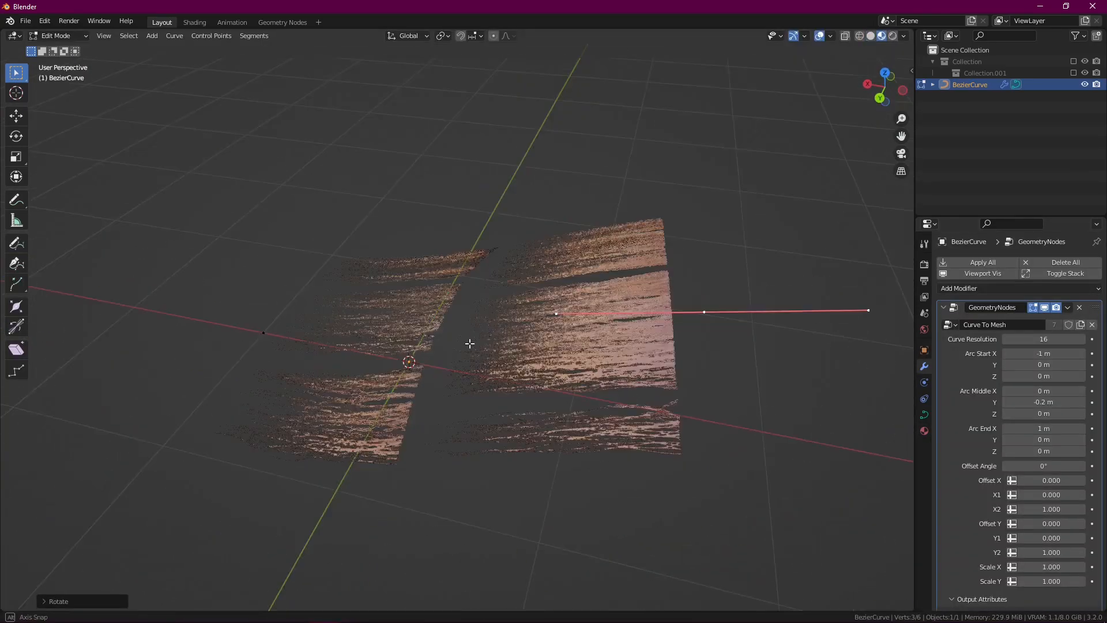
{"action": "middle_click_drag", "start_coordinate": [470, 344], "coordinate": [504, 321]}
{"action": "scroll", "coordinate": [505, 340], "scroll_direction": "down", "scroll_amount": 5}
{"action": "key", "text": "g"}
{"action": "middle_click_drag", "start_coordinate": [581, 346], "coordinate": [606, 363]}
{"action": "scroll", "coordinate": [388, 327], "scroll_direction": "up", "scroll_amount": 3}
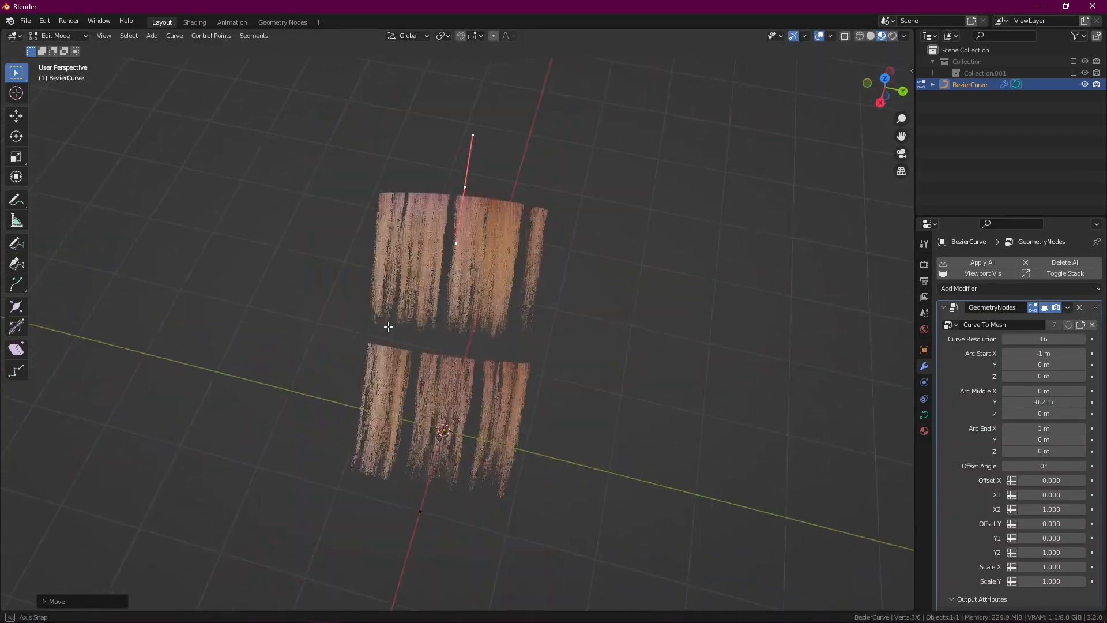
{"action": "middle_click_drag", "start_coordinate": [388, 326], "coordinate": [428, 344]}
{"action": "scroll", "coordinate": [428, 344], "scroll_direction": "up", "scroll_amount": 2}
- Add the UV Editing workspace, annotate the UV square with vertical and horizontal arrows, and show the curve's modifier settings
{"action": "right_click", "coordinate": [158, 23]}
{"action": "left_click", "coordinate": [390, 164]}
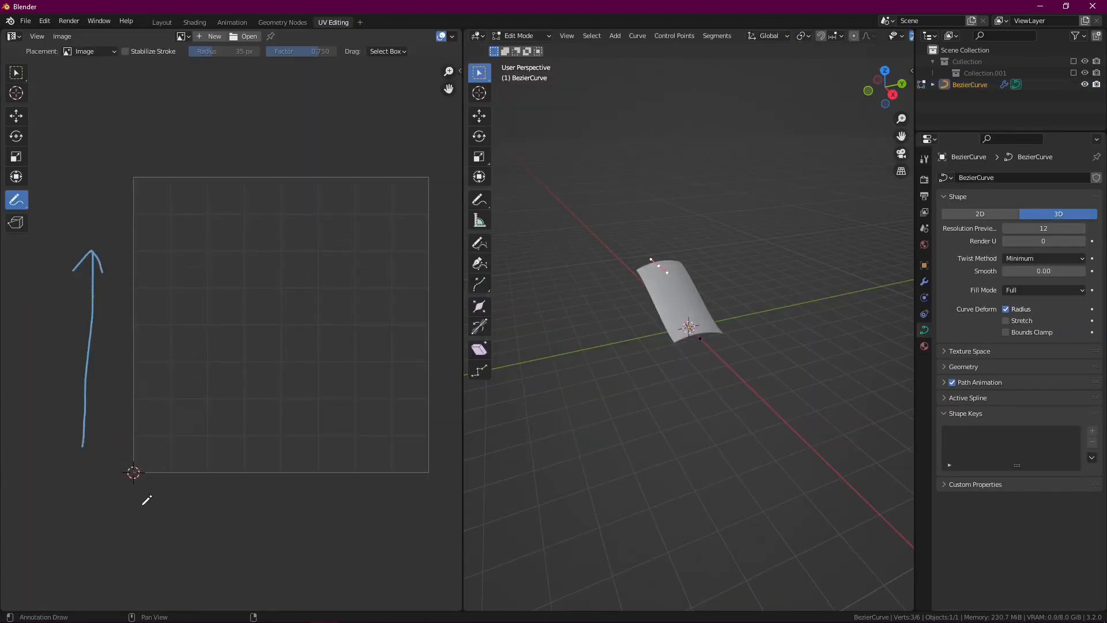
{"action": "left_click", "coordinate": [925, 282]}
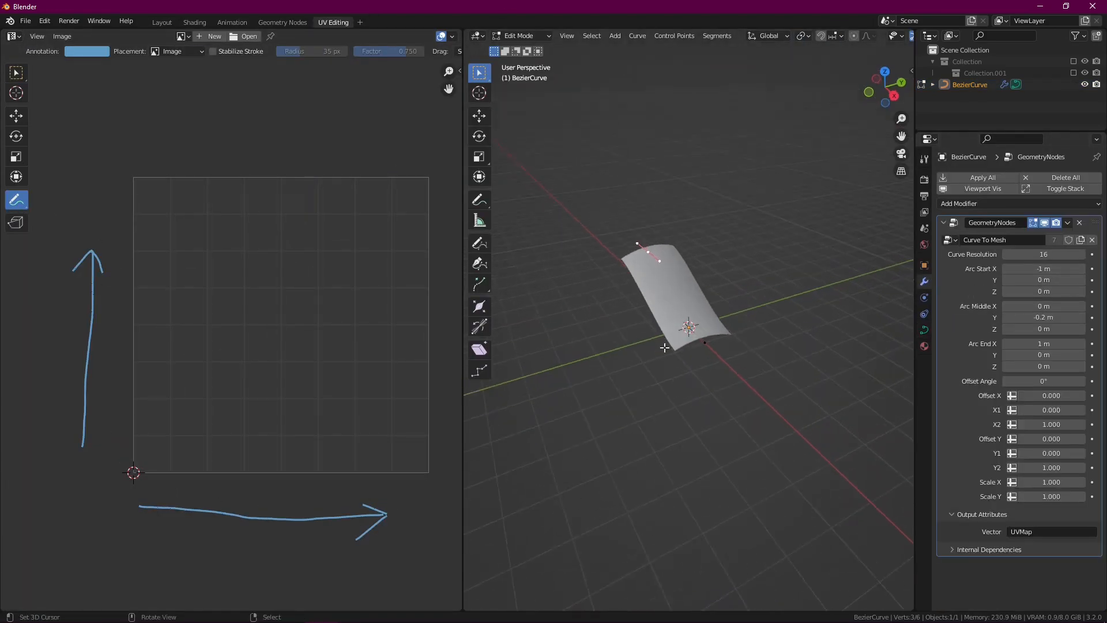
- Preview the hair material in the 3D viewport and display Straight Curve Data.tif in the image editor
{"action": "scroll", "coordinate": [665, 348], "scroll_direction": "up", "scroll_amount": 3}
{"action": "key", "text": "z"}
{"action": "mouse_move", "coordinate": [742, 323]}
{"action": "middle_mouse_down"}
{"action": "mouse_move", "coordinate": [652, 312]}
{"action": "mouse_move", "coordinate": [747, 406]}
{"action": "middle_mouse_up"}
{"action": "scroll", "coordinate": [747, 405], "scroll_direction": "up", "scroll_amount": 2}
{"action": "left_click_drag", "start_coordinate": [1051, 410], "coordinate": [1051, 410]}
{"action": "left_click", "coordinate": [184, 36]}
{"action": "left_click", "coordinate": [188, 75]}
{"action": "scroll", "coordinate": [285, 266], "scroll_direction": "down", "scroll_amount": 12}
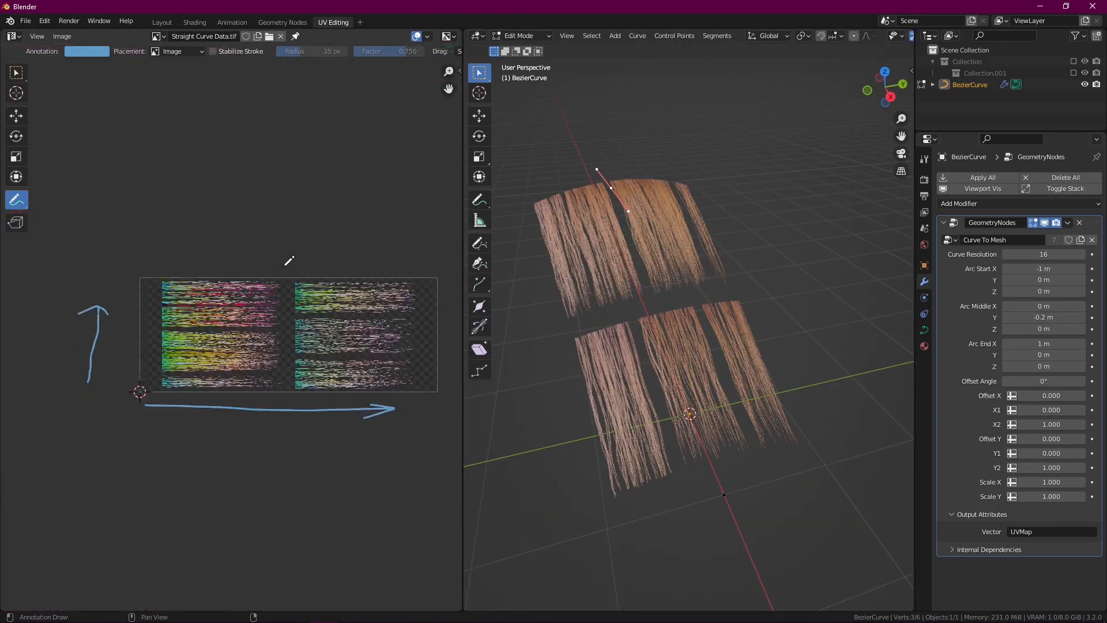
- Annotate the hair texture with X1 and X2 at the horizontal arrow's ends and Y1 and Y2 at the vertical arrow's ends
{"action": "scroll", "coordinate": [289, 262], "scroll_direction": "up", "scroll_amount": 2}
{"action": "mouse_move", "coordinate": [1051, 410]}
{"action": "left_mouse_down"}
{"action": "mouse_move", "coordinate": [1041, 411]}
{"action": "mouse_move", "coordinate": [1051, 410]}
{"action": "left_mouse_up"}
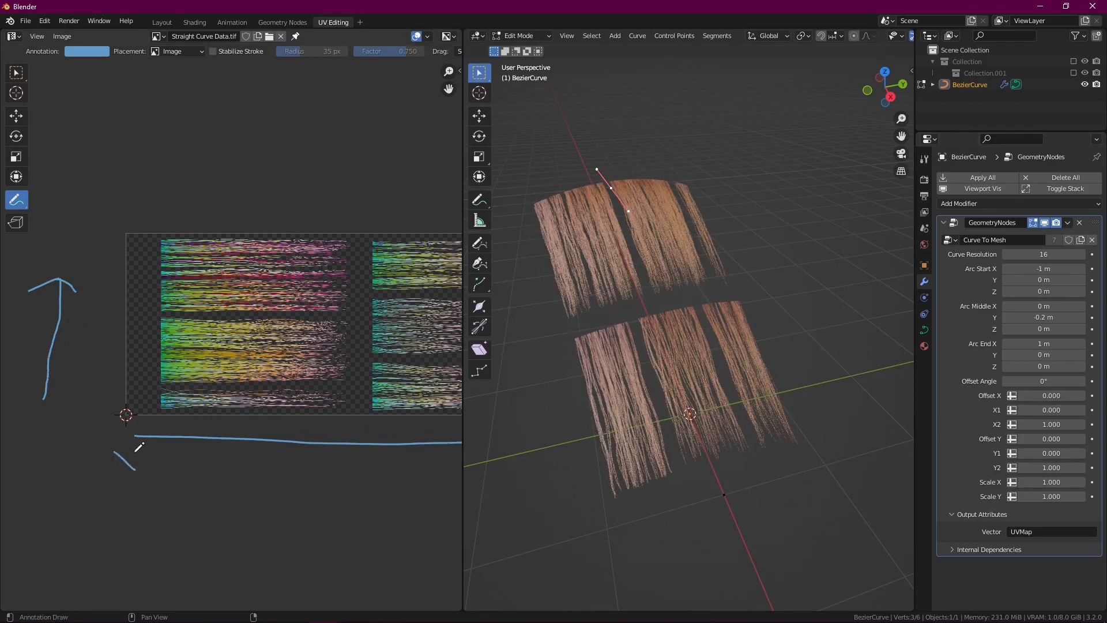
{"action": "middle_click_drag", "start_coordinate": [310, 460], "coordinate": [84, 459]}
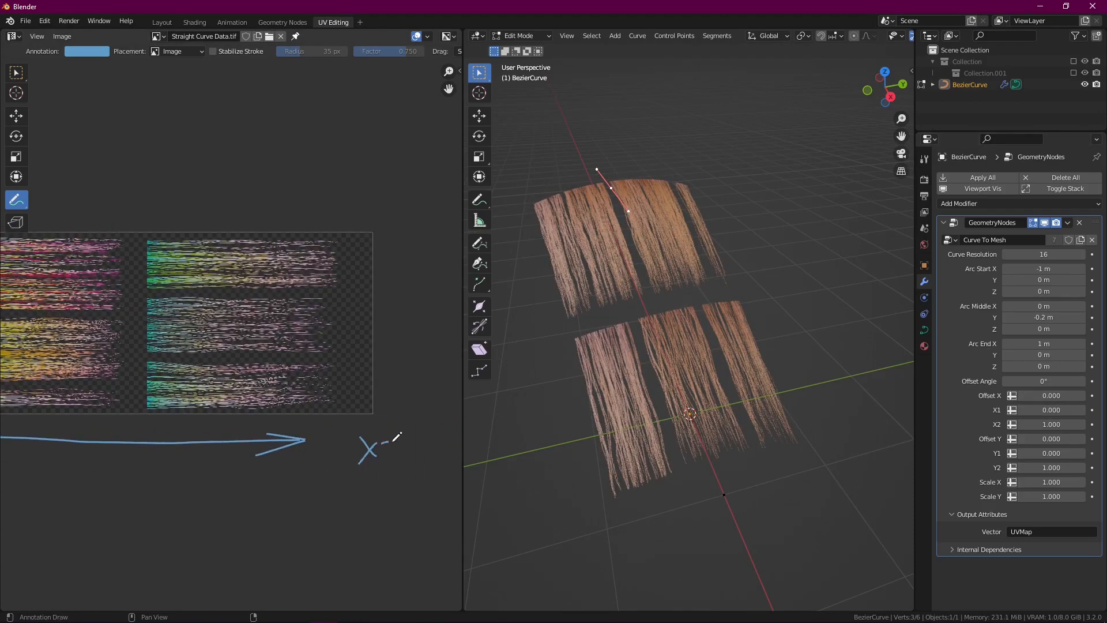
{"action": "left_click_drag", "start_coordinate": [394, 442], "coordinate": [402, 460]}
{"action": "scroll", "coordinate": [323, 415], "scroll_direction": "down", "scroll_amount": 4}
{"action": "scroll", "coordinate": [49, 323], "scroll_direction": "up", "scroll_amount": 4}
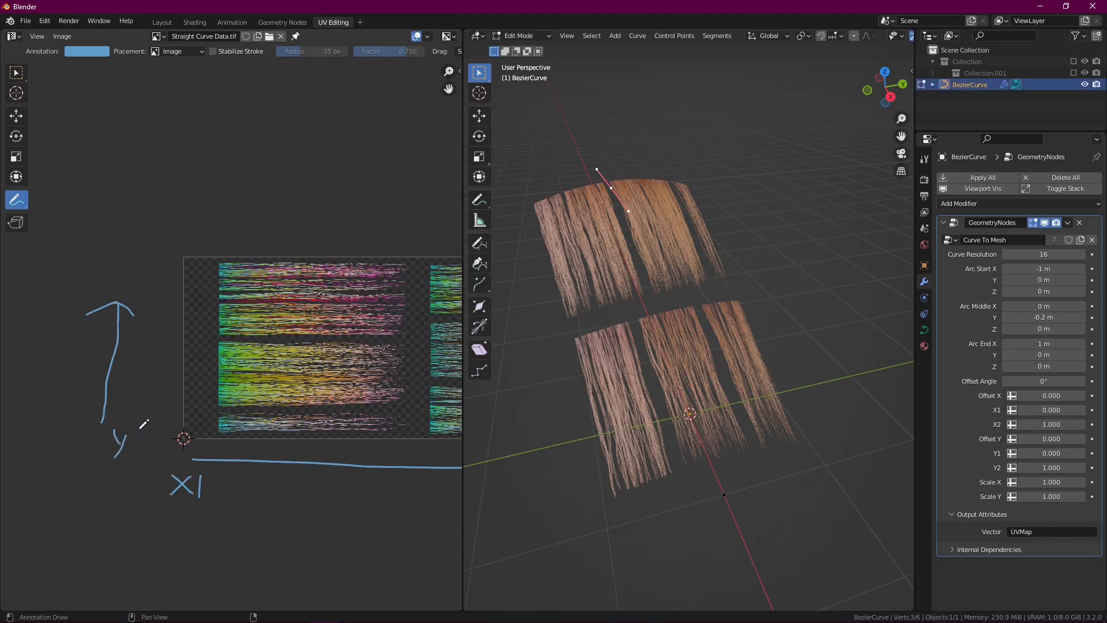
{"action": "scroll", "coordinate": [218, 264], "scroll_direction": "down", "scroll_amount": 4}
{"action": "scroll", "coordinate": [337, 285], "scroll_direction": "up", "scroll_amount": 3}
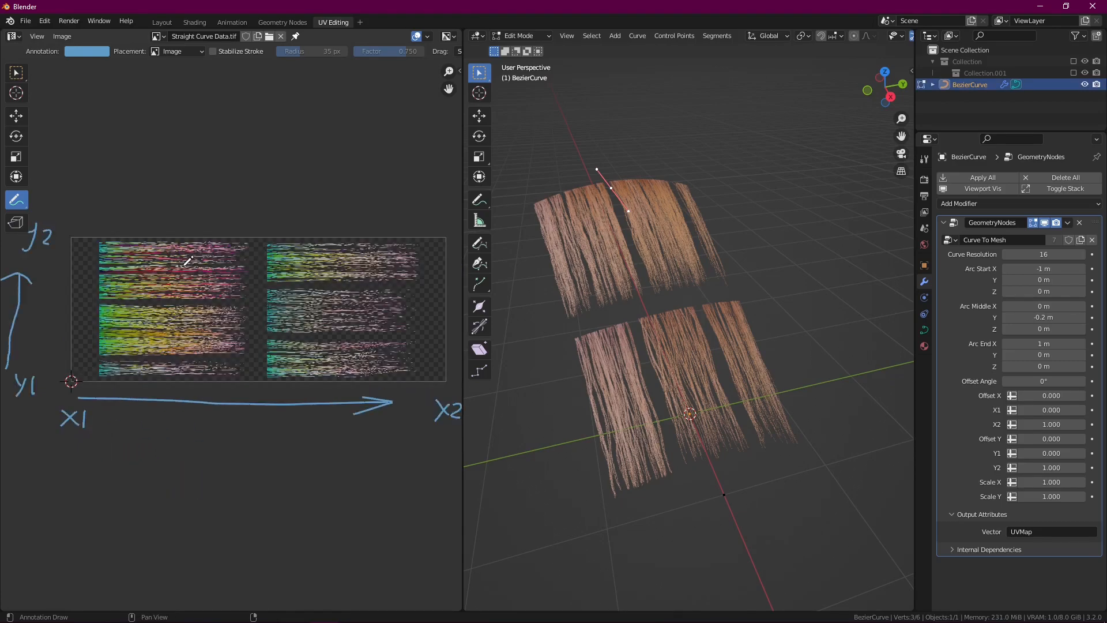
{"action": "scroll", "coordinate": [248, 291], "scroll_direction": "down", "scroll_amount": 3}
{"action": "scroll", "coordinate": [269, 285], "scroll_direction": "up", "scroll_amount": 2}
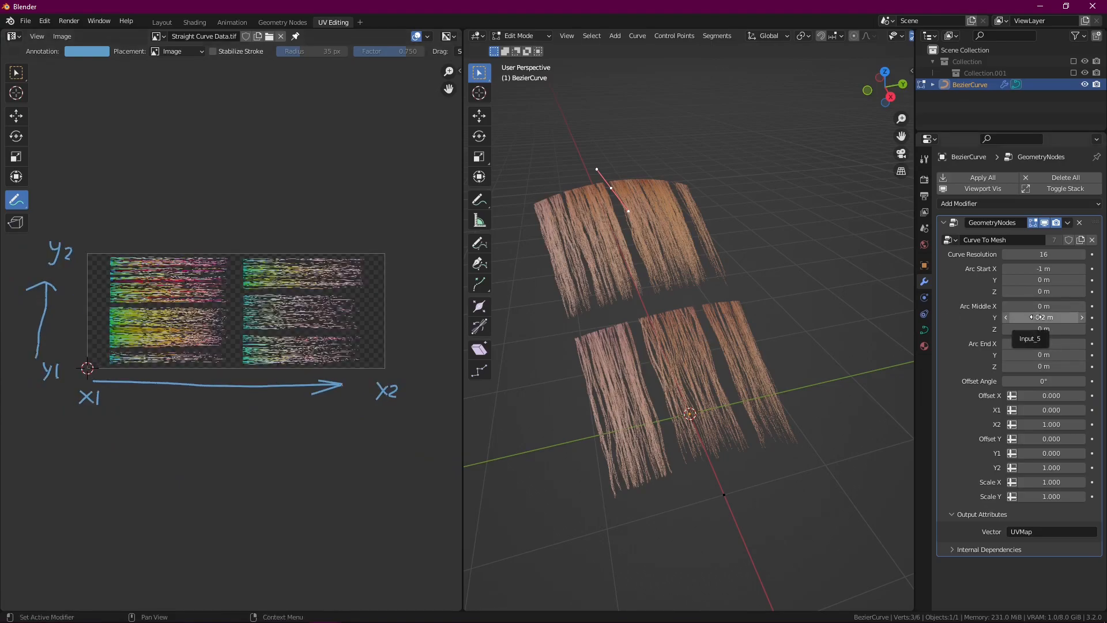
- Select all of the curve's points and tilt them by 180° to flip the hair card
{"action": "middle_click_drag", "start_coordinate": [689, 392], "coordinate": [626, 401]}
{"action": "scroll", "coordinate": [635, 398], "scroll_direction": "up", "scroll_amount": 2}
{"action": "middle_click_drag", "start_coordinate": [577, 352], "coordinate": [705, 307]}
{"action": "scroll", "coordinate": [705, 307], "scroll_direction": "down", "scroll_amount": 3}
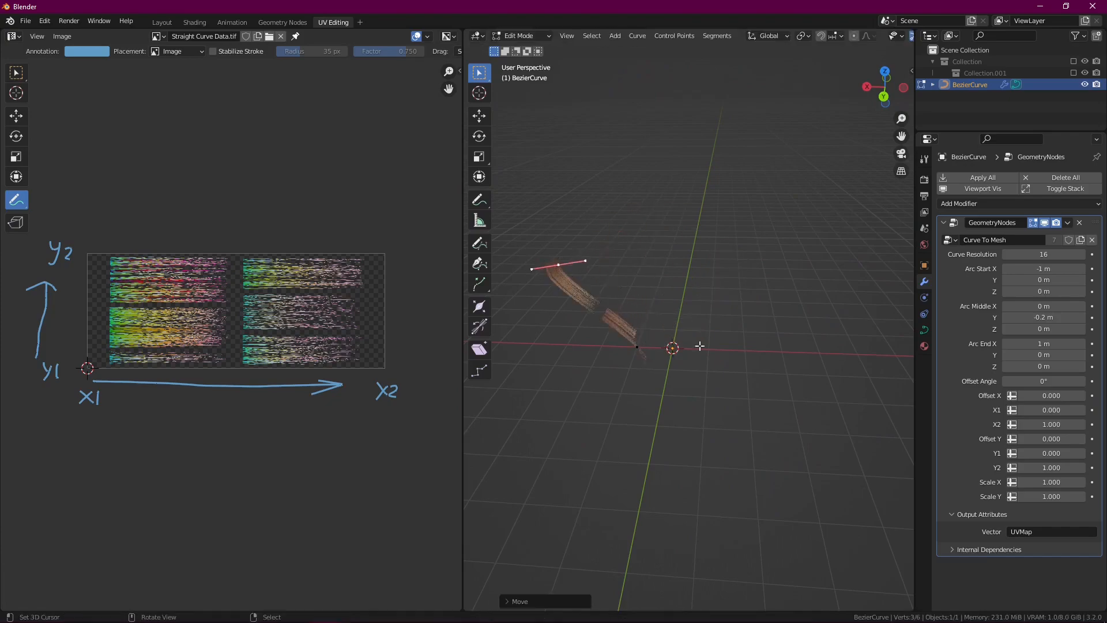
{"action": "middle_click_drag", "start_coordinate": [599, 354], "coordinate": [816, 360]}
{"action": "scroll", "coordinate": [816, 360], "scroll_direction": "up", "scroll_amount": 5}
{"action": "key", "text": "a"}
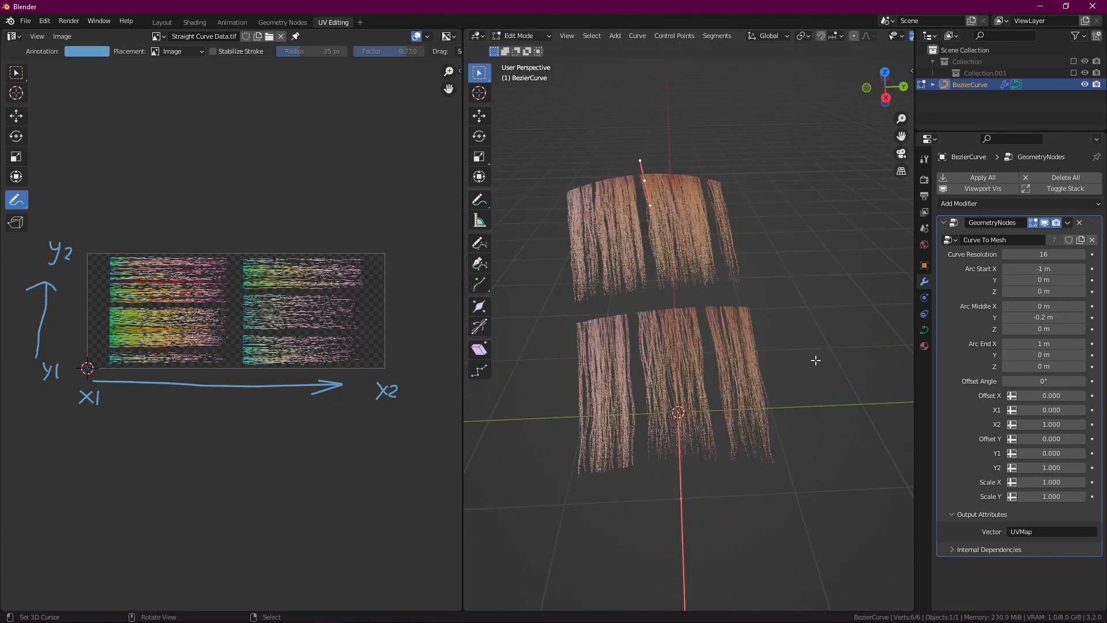
{"action": "key", "text": "ctrl+t"}
{"action": "type", "text": "180"}
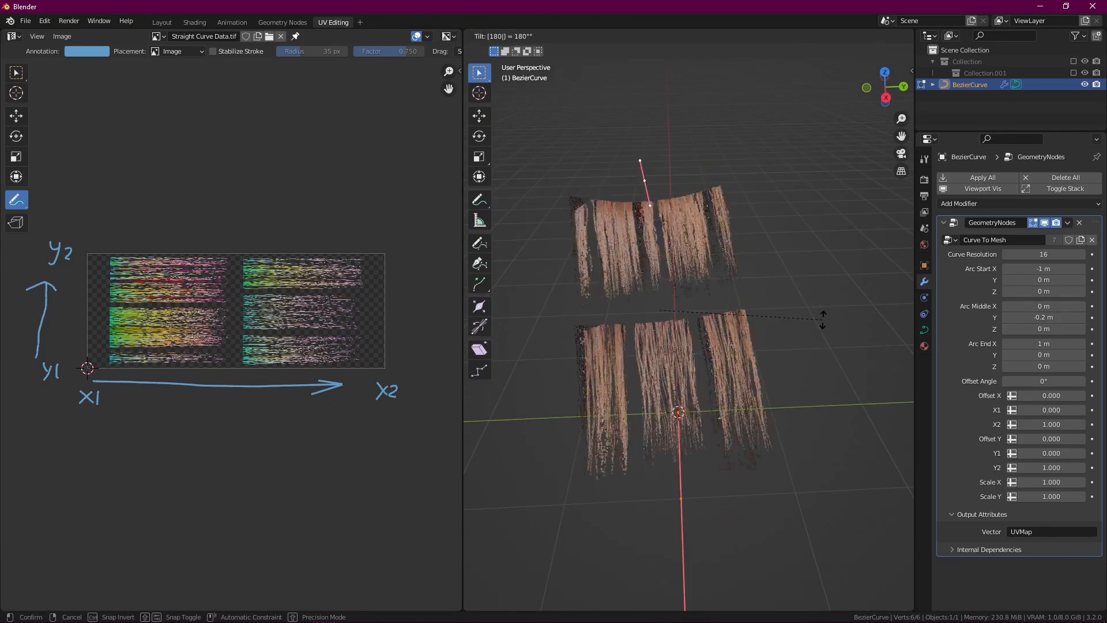
{"action": "key", "text": "Return"}
- Crop the card's texture to one hair clump by setting X1 to 0.074, X2 to 0.481, Y1 to 0.556 and Y2 to 0.980
{"action": "middle_click_drag", "start_coordinate": [640, 334], "coordinate": [807, 381]}
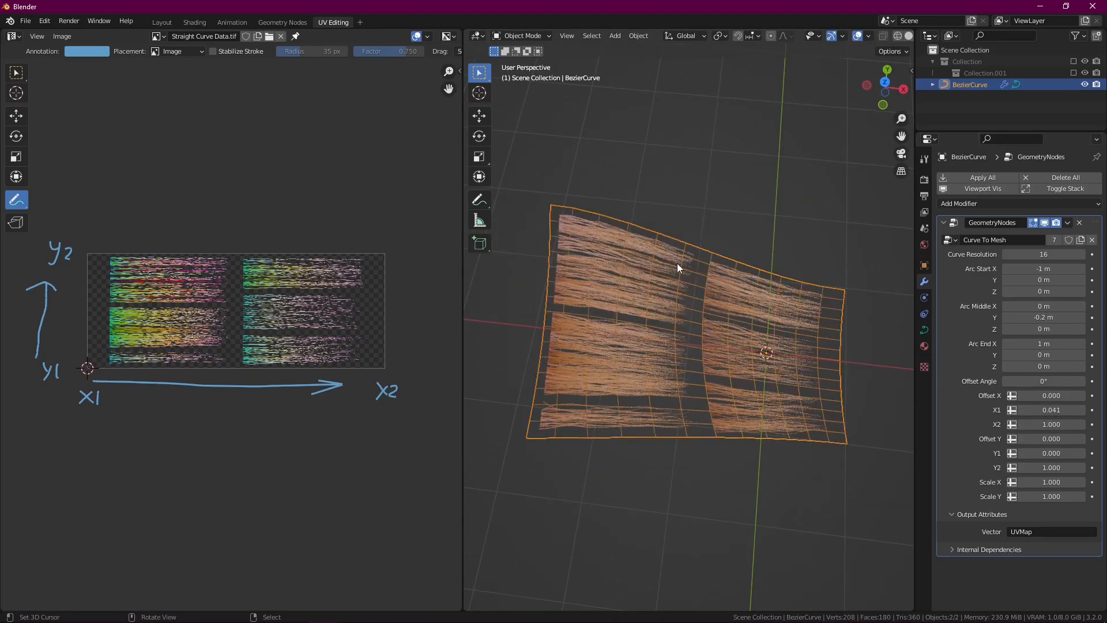
{"action": "middle_click_drag", "start_coordinate": [849, 394], "coordinate": [830, 386]}
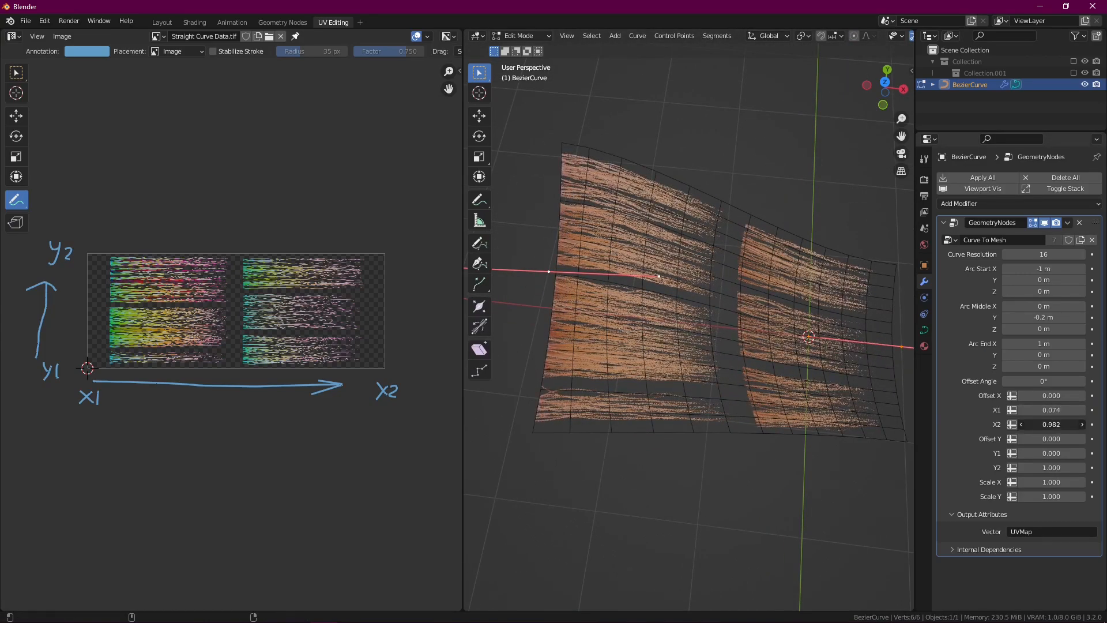
{"action": "left_click_drag", "start_coordinate": [1052, 425], "coordinate": [1006, 424]}
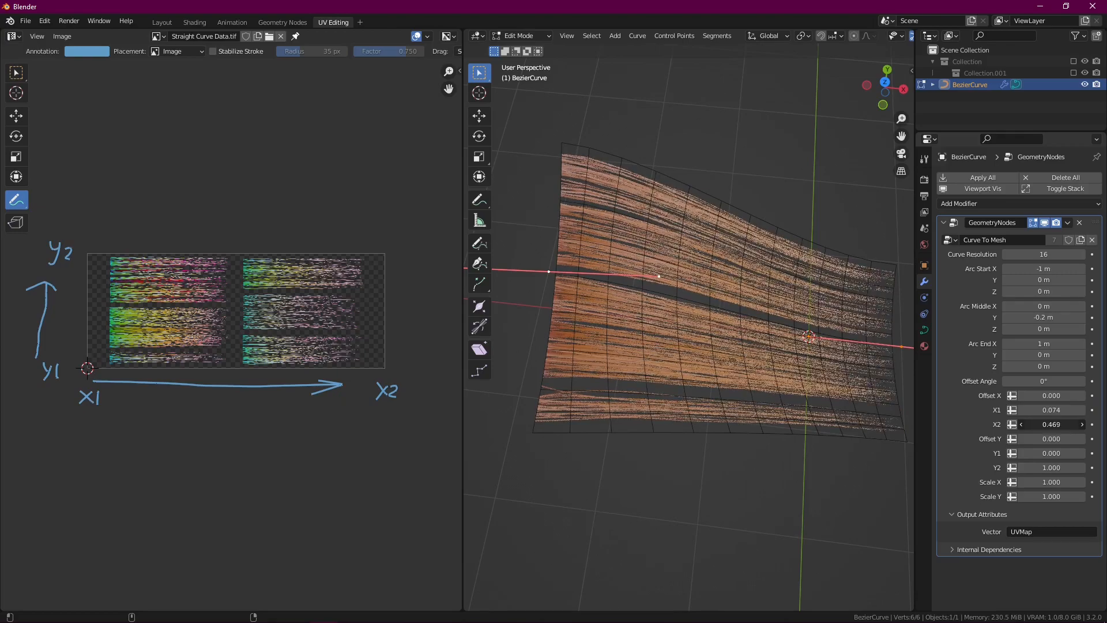
{"action": "middle_click_drag", "start_coordinate": [819, 334], "coordinate": [806, 369], "text": "shift"}
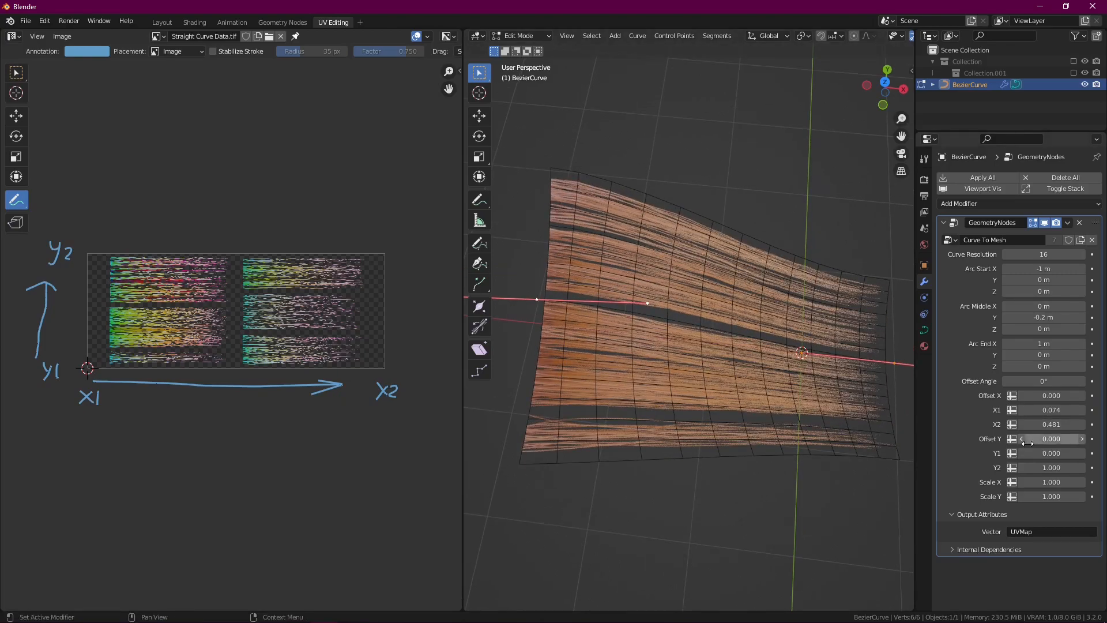
{"action": "mouse_move", "coordinate": [1028, 453]}
{"action": "left_mouse_down"}
{"action": "mouse_move", "coordinate": [1098, 454]}
{"action": "mouse_move", "coordinate": [1041, 468]}
{"action": "left_mouse_up"}
- Narrow the hair card along the whole curve and tilt all its points to flip the card over
{"action": "scroll", "coordinate": [730, 409], "scroll_direction": "down", "scroll_amount": 4}
{"action": "middle_click_drag", "start_coordinate": [729, 408], "coordinate": [678, 401]}
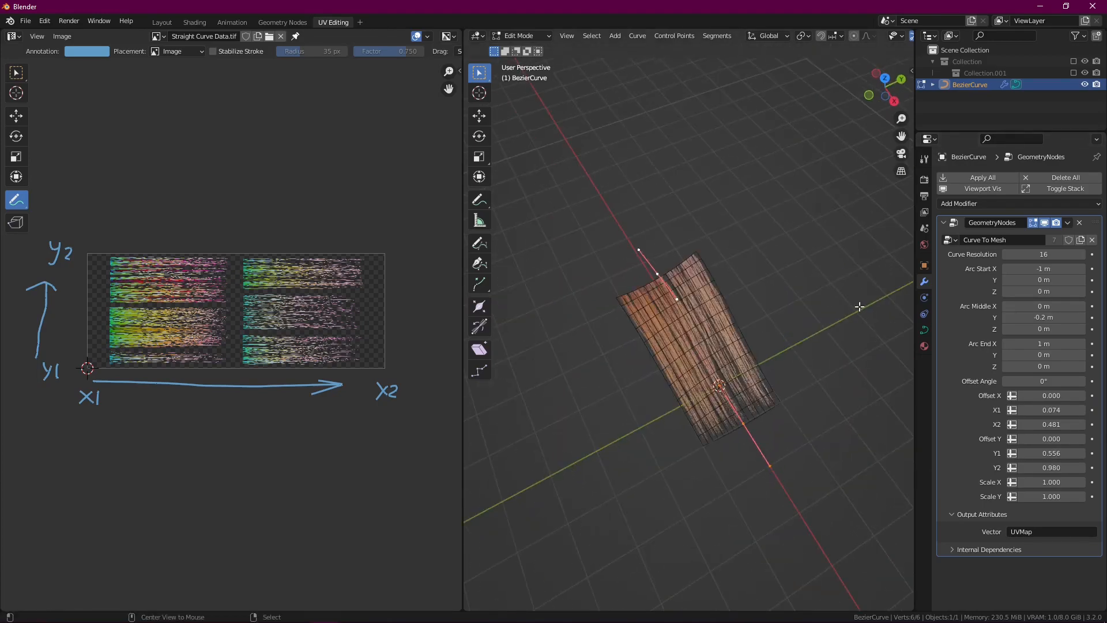
{"action": "middle_click_drag", "start_coordinate": [782, 321], "coordinate": [759, 276]}
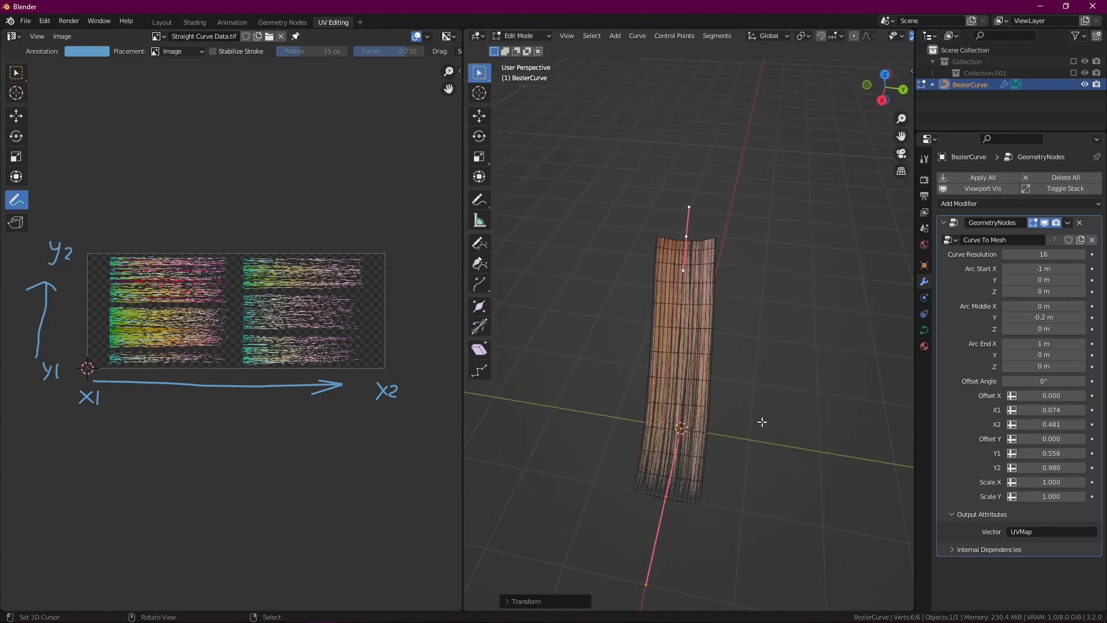
{"action": "type", "text": "80"}
{"action": "key", "text": "Return"}
- Set the modifier's Arc Middle Y to -0.28 m to deepen the hair card's curvature
{"action": "middle_click_drag", "start_coordinate": [681, 340], "coordinate": [738, 348]}
{"action": "scroll", "coordinate": [739, 348], "scroll_direction": "up", "scroll_amount": 3}
{"action": "left_click_drag", "start_coordinate": [1044, 318], "coordinate": [1007, 318]}
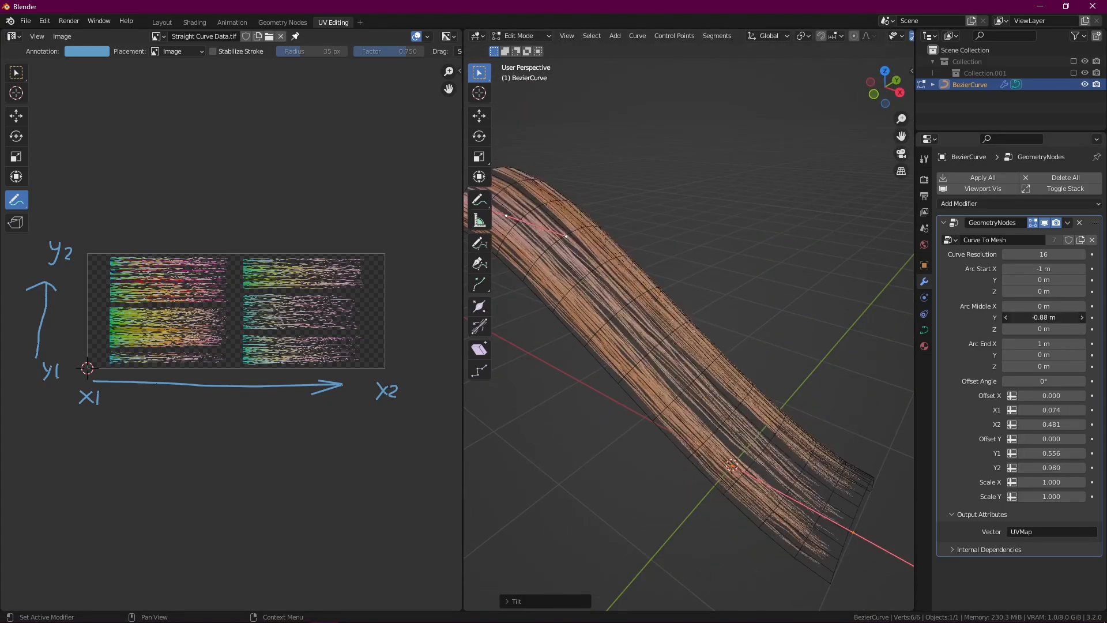
{"action": "scroll", "coordinate": [727, 392], "scroll_direction": "down", "scroll_amount": 3}
{"action": "middle_click_drag", "start_coordinate": [727, 392], "coordinate": [787, 342]}
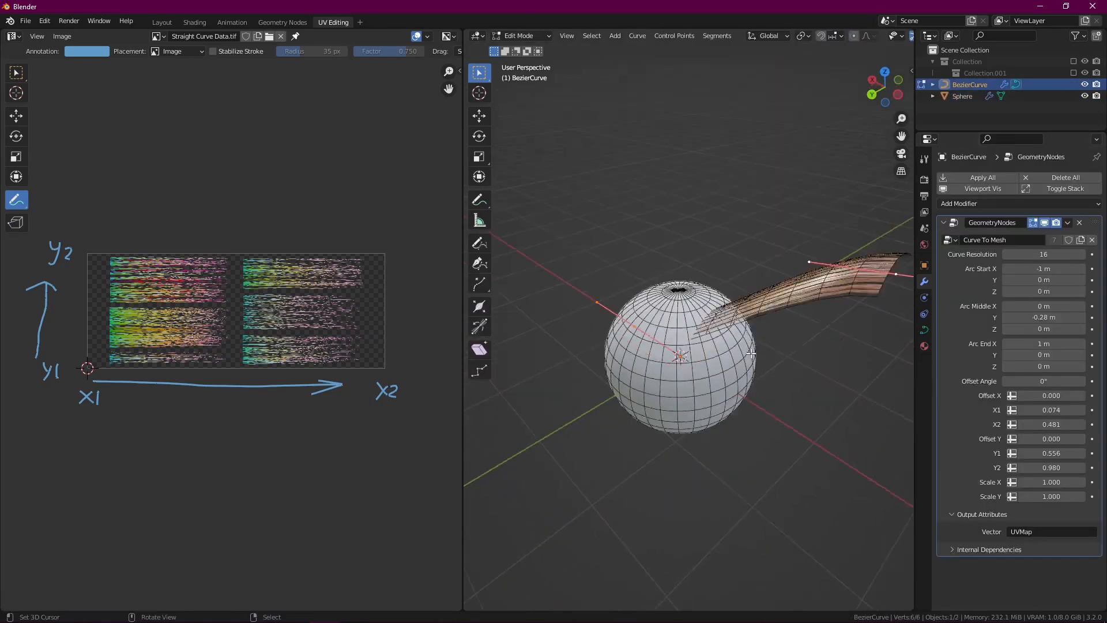
- Move the curve's points so the hair card's root sits on the upper part of the sphere
{"action": "key", "text": "n"}
{"action": "left_click", "coordinate": [909, 122]}
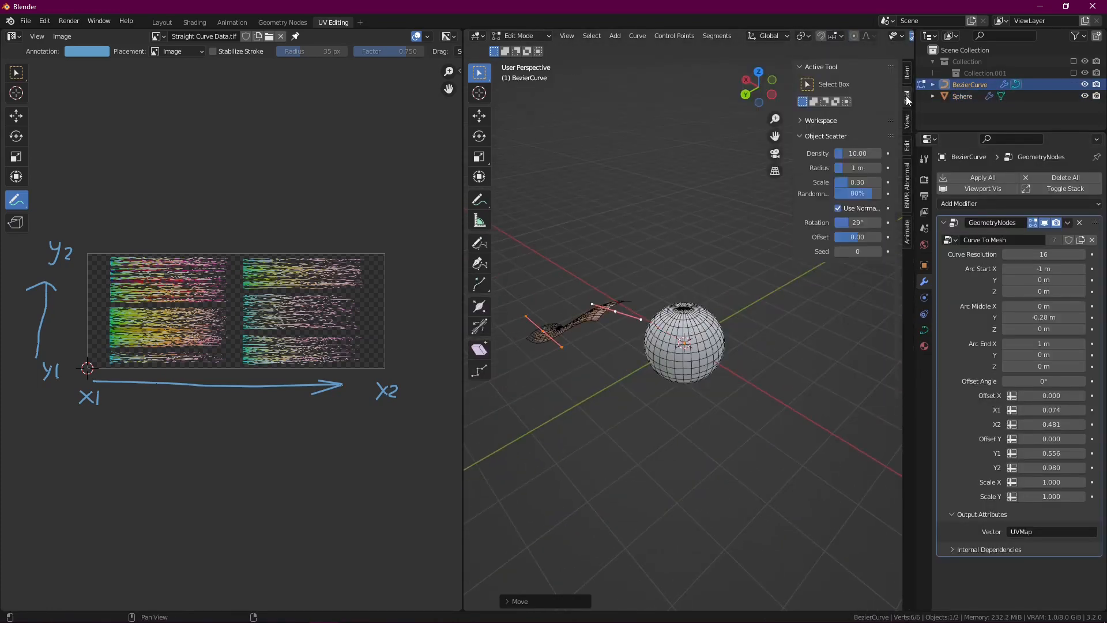
{"action": "left_click", "coordinate": [908, 72]}
{"action": "key", "text": "n"}
{"action": "key", "text": "g"}
{"action": "left_click", "coordinate": [664, 323]}
{"action": "left_click", "coordinate": [772, 359]}
- Move and rotate the curve's end point so the hair card arcs off the sphere and hangs down
{"action": "middle_click_drag", "start_coordinate": [622, 369], "coordinate": [808, 363]}
{"action": "key", "text": "g"}
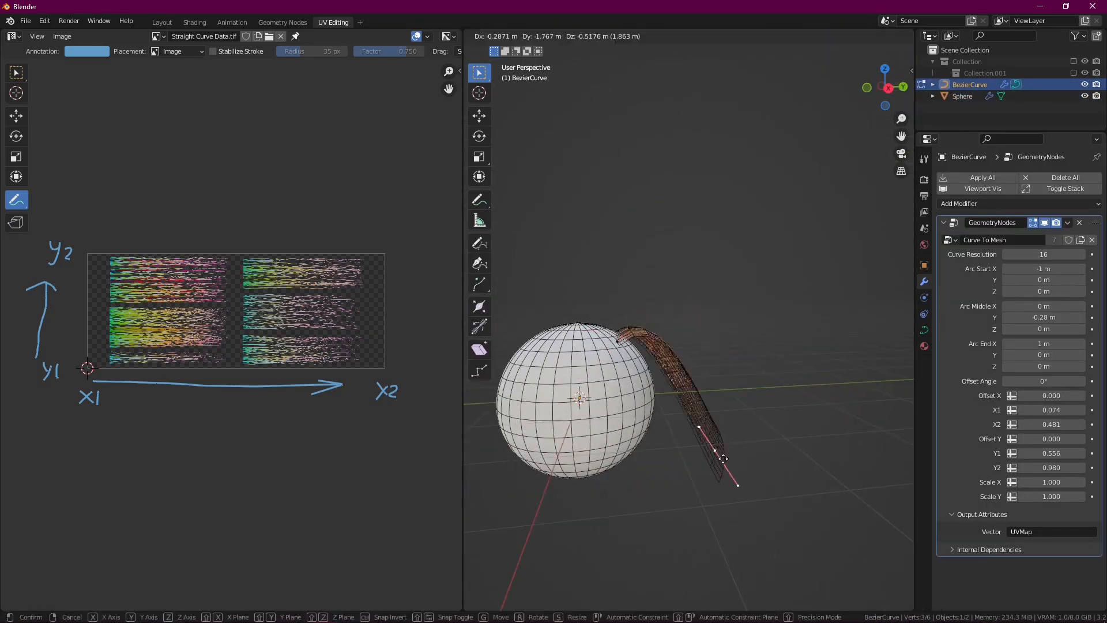
{"action": "left_click", "coordinate": [724, 459]}
{"action": "key", "text": "r"}
{"action": "middle_click_drag", "start_coordinate": [723, 459], "coordinate": [808, 369]}
{"action": "key", "text": "r"}
{"action": "left_click", "coordinate": [796, 522]}
{"action": "middle_click_drag", "start_coordinate": [750, 346], "coordinate": [774, 329]}
- Adjust the curve's viewport preview resolution
{"action": "left_click", "coordinate": [925, 330]}
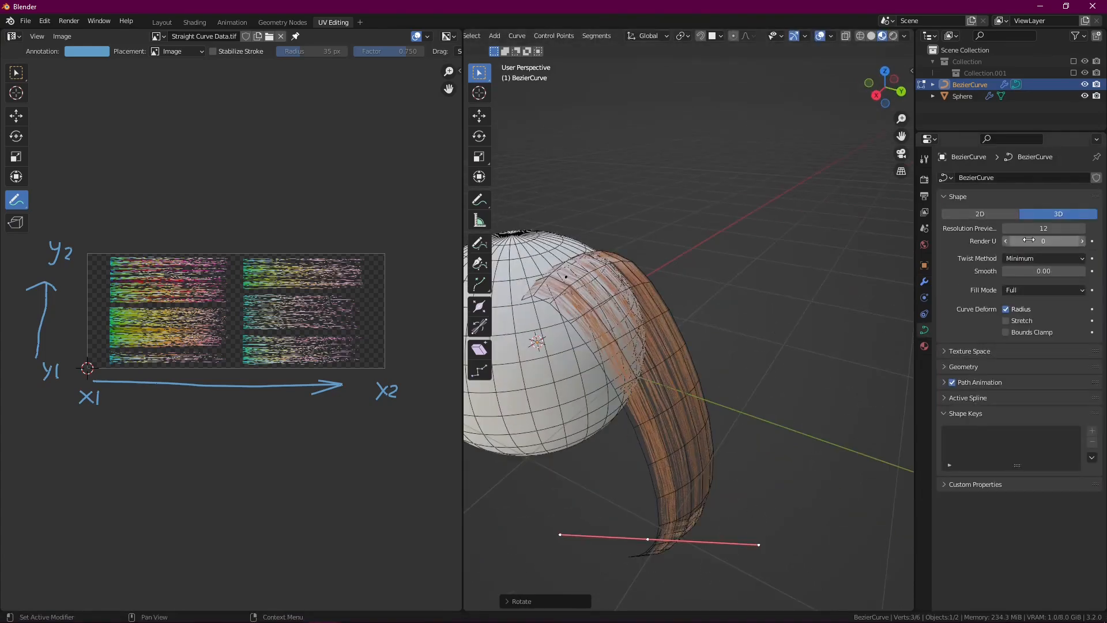
{"action": "left_click_drag", "start_coordinate": [1038, 228], "coordinate": [1067, 229]}
{"action": "middle_click_drag", "start_coordinate": [721, 369], "coordinate": [680, 277]}
- Duplicate all of the hair card's curve points, place the copy next to the original and tilt it
{"action": "key", "text": "a"}
{"action": "key", "text": "shift+d"}
{"action": "left_click", "coordinate": [692, 370]}
{"action": "key", "text": "g"}
{"action": "key", "text": "ctrl+t"}
{"action": "left_click", "coordinate": [819, 183]}
- Adjust the viewport display options, and move and tilt the duplicated card's points to fit it around the sphere
{"action": "left_click", "coordinate": [904, 36]}
{"action": "mouse_move", "coordinate": [831, 36]}
{"action": "left_click", "coordinate": [831, 323]}
{"action": "middle_click_drag", "start_coordinate": [749, 300], "coordinate": [801, 284]}
{"action": "key", "text": "g"}
{"action": "left_click", "coordinate": [801, 284]}
{"action": "middle_click_drag", "start_coordinate": [647, 346], "coordinate": [647, 386]}
{"action": "key", "text": "ctrl+t"}
{"action": "left_click", "coordinate": [680, 346]}
{"action": "middle_click_drag", "start_coordinate": [680, 346], "coordinate": [750, 323]}
{"action": "middle_click_drag", "start_coordinate": [749, 323], "coordinate": [704, 242]}
- Duplicate the hair card as a separate object and set its Offset Y to -0.439 and Y1 to 0.595
{"action": "key", "text": "Tab"}
{"action": "key", "text": "shift+d"}
{"action": "left_click", "coordinate": [625, 227]}
{"action": "middle_click_drag", "start_coordinate": [625, 226], "coordinate": [693, 277]}
{"action": "left_click", "coordinate": [925, 282]}
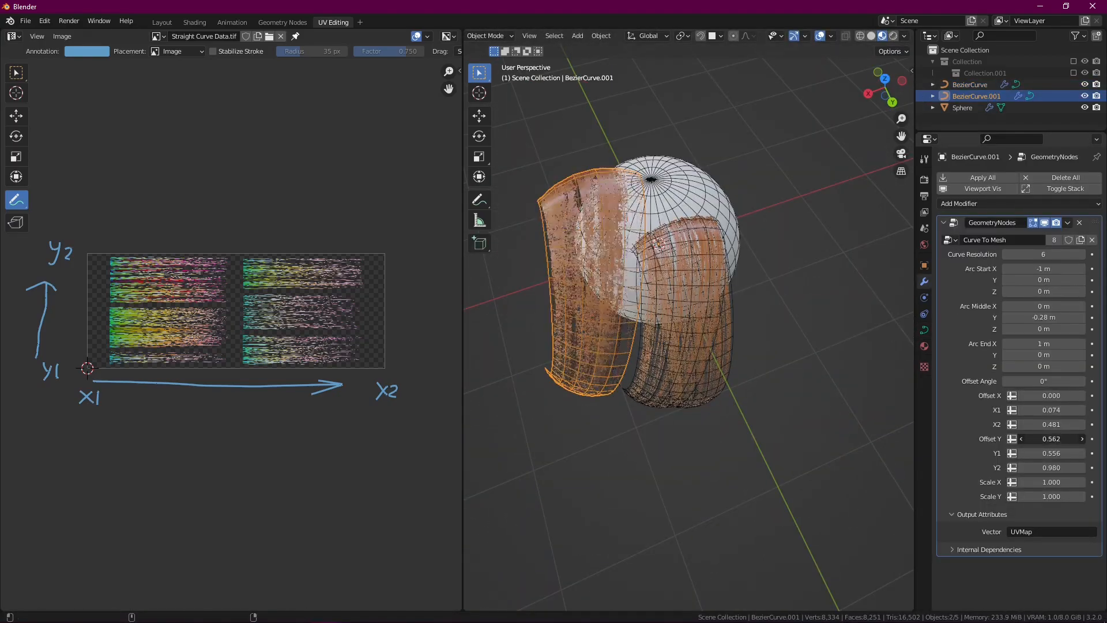
{"action": "key", "text": "BackSpace"}
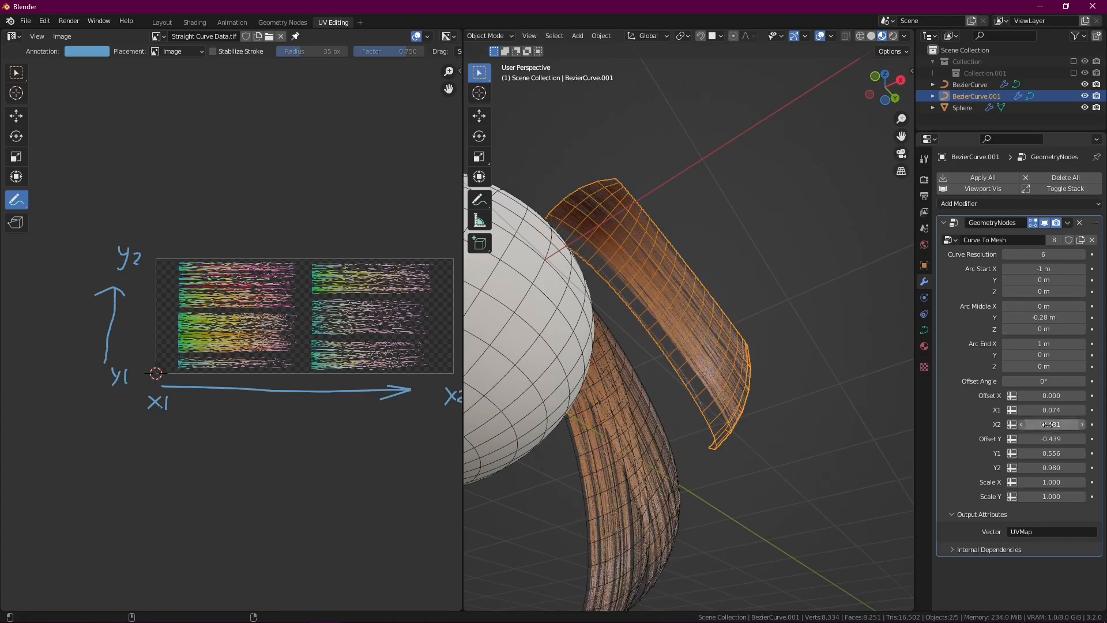
{"action": "left_click_drag", "start_coordinate": [1052, 454], "coordinate": [1047, 453]}
- Move the new card's curve points so it lies on the sphere alongside the first card
{"action": "middle_click_drag", "start_coordinate": [681, 346], "coordinate": [634, 288]}
{"action": "key", "text": "Tab"}
{"action": "key", "text": "g"}
{"action": "key", "text": "g"}
{"action": "key", "text": "g"}
{"action": "left_click", "coordinate": [798, 492]}
{"action": "middle_click_drag", "start_coordinate": [799, 492], "coordinate": [669, 479]}
{"action": "key", "text": "g"}
- Leave curve editing and turn off the wireframe overlay in the viewport
{"action": "key", "text": "Tab"}
{"action": "key", "text": "q"}
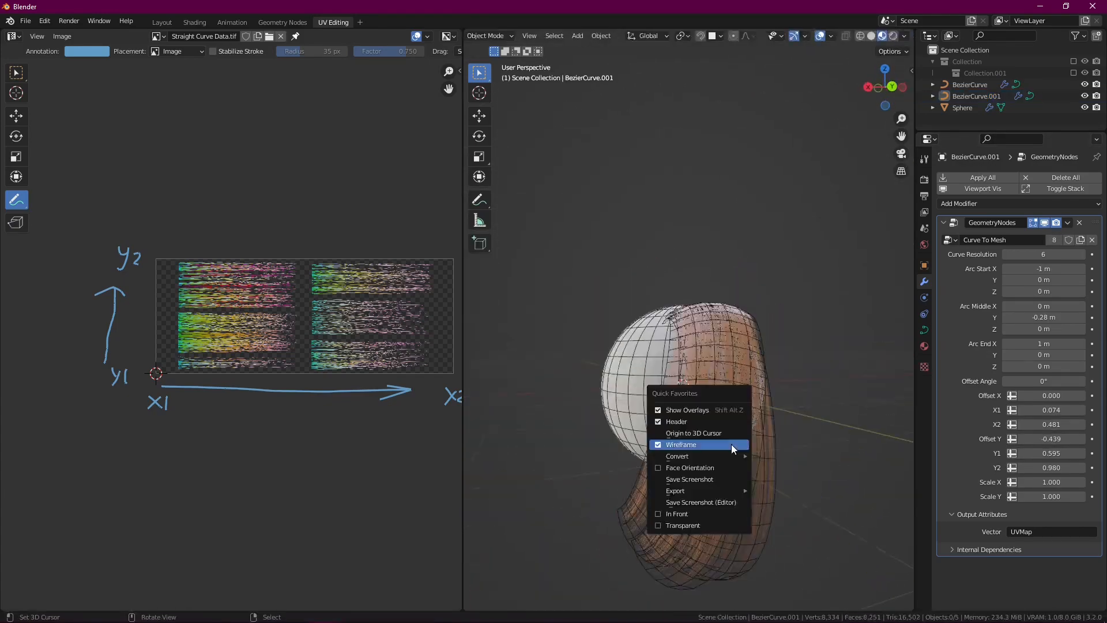
{"action": "left_click", "coordinate": [732, 445]}
- Duplicate the second card's curve within the same object and place the copy beside it on the sphere
{"action": "key", "text": "Tab"}
{"action": "key", "text": "shift+d"}
{"action": "middle_click_drag", "start_coordinate": [732, 322], "coordinate": [769, 190]}
{"action": "key", "text": "g"}
{"action": "left_click", "coordinate": [769, 190]}
{"action": "scroll", "coordinate": [719, 259], "scroll_direction": "down", "scroll_amount": 4}
- Separate a curve copy into its own object and crop its texture with Offset Y -0.578, Y1 0.611 and Y2 0.731
{"action": "key", "text": "g"}
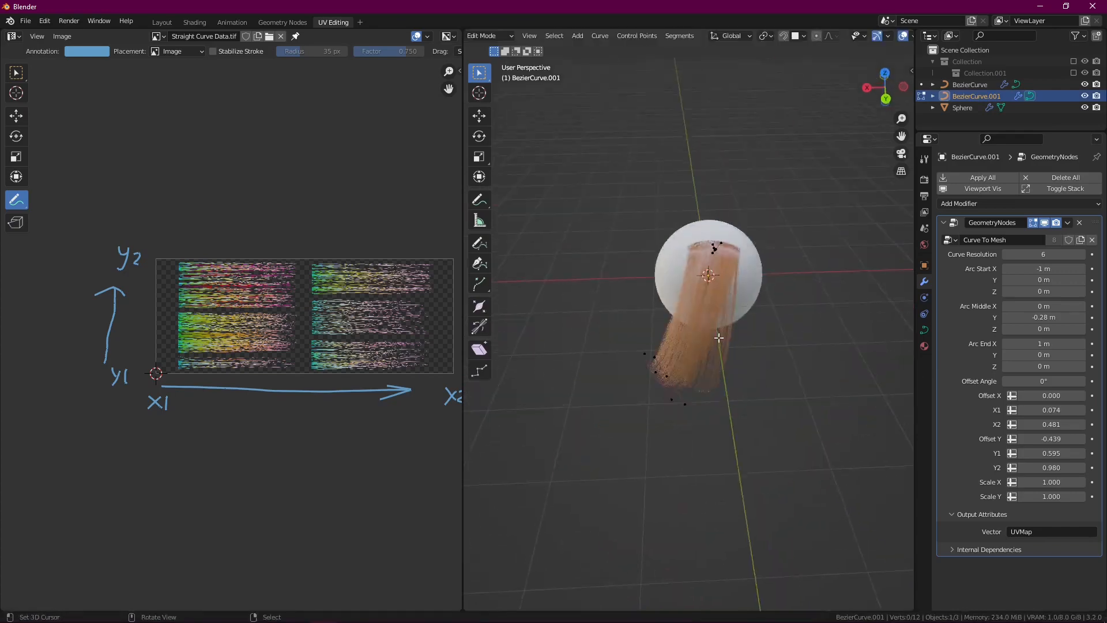
{"action": "left_click", "coordinate": [593, 288]}
{"action": "key", "text": "p"}
{"action": "key", "text": "Tab"}
{"action": "left_click_drag", "start_coordinate": [1052, 453], "coordinate": [1050, 453]}
- Move the narrow strand card onto the sphere and position its root point among the existing cards' roots
{"action": "key", "text": "Tab"}
{"action": "middle_click_drag", "start_coordinate": [663, 196], "coordinate": [621, 249]}
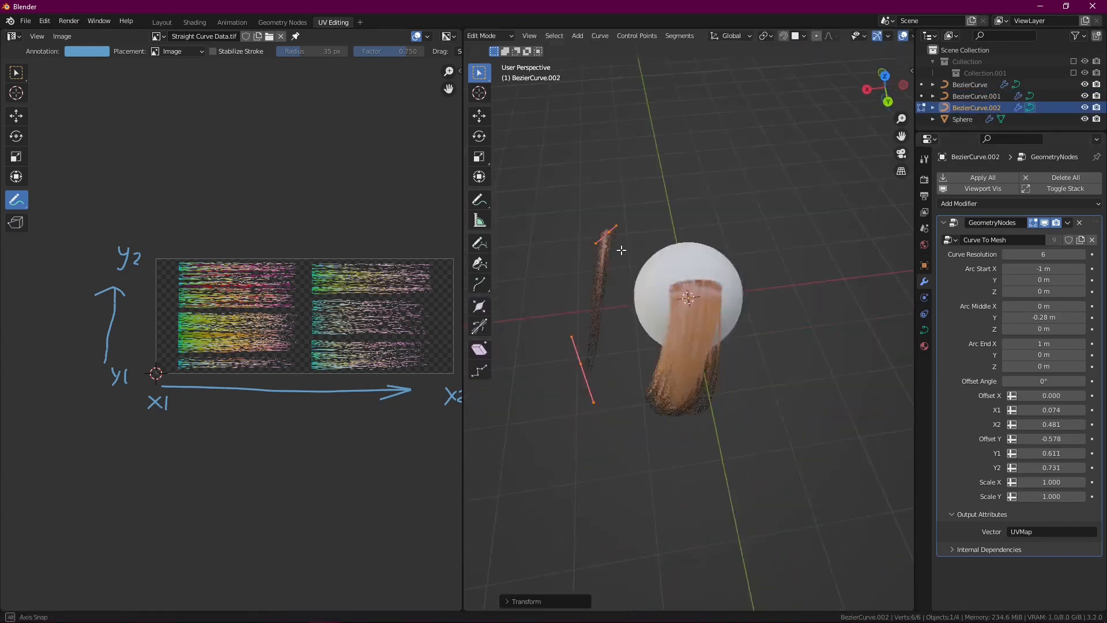
{"action": "key", "text": "g"}
{"action": "middle_click_drag", "start_coordinate": [744, 276], "coordinate": [754, 319]}
{"action": "left_click", "coordinate": [670, 245]}
{"action": "left_click", "coordinate": [772, 318]}
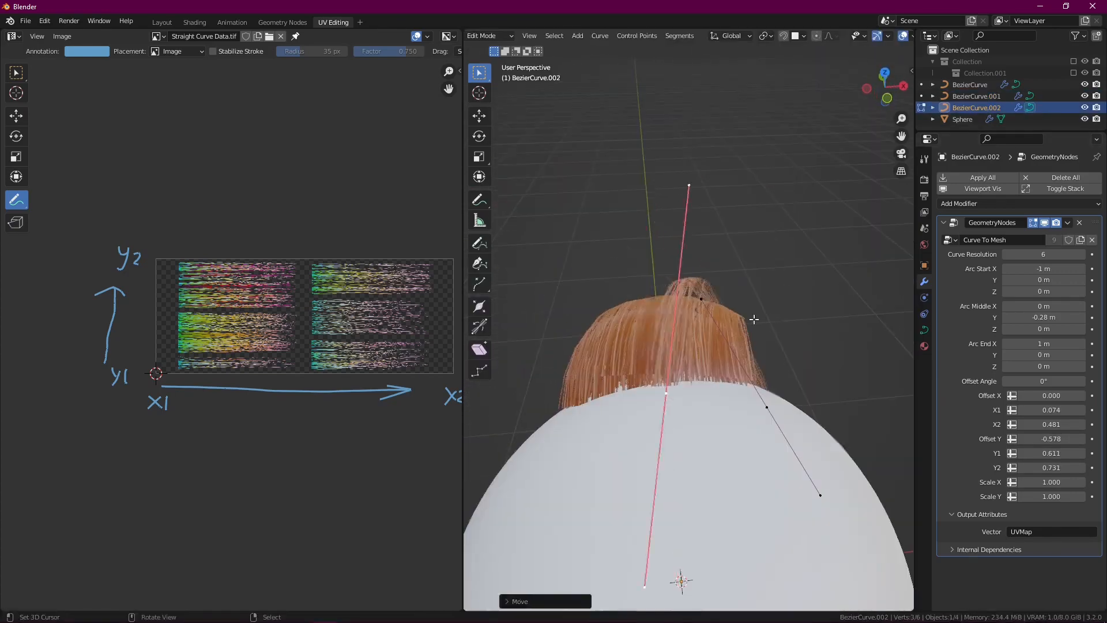
{"action": "left_click", "coordinate": [831, 443]}
{"action": "key", "text": "g"}
- Move the narrow strand's end point to follow the hair flow and tilt the strand to face outward
{"action": "middle_click_drag", "start_coordinate": [830, 443], "coordinate": [750, 346]}
{"action": "left_click", "coordinate": [673, 440]}
{"action": "key", "text": "g"}
{"action": "left_click", "coordinate": [606, 339]}
{"action": "key", "text": "ctrl+t"}
{"action": "left_click", "coordinate": [785, 281]}
- Duplicate the narrow strand, tilt the copy and move its points so it overlaps the wide cards
{"action": "key", "text": "shift+d"}
{"action": "left_click", "coordinate": [754, 375]}
{"action": "key", "text": "ctrl+t"}
{"action": "left_click", "coordinate": [786, 249]}
{"action": "key", "text": "g"}
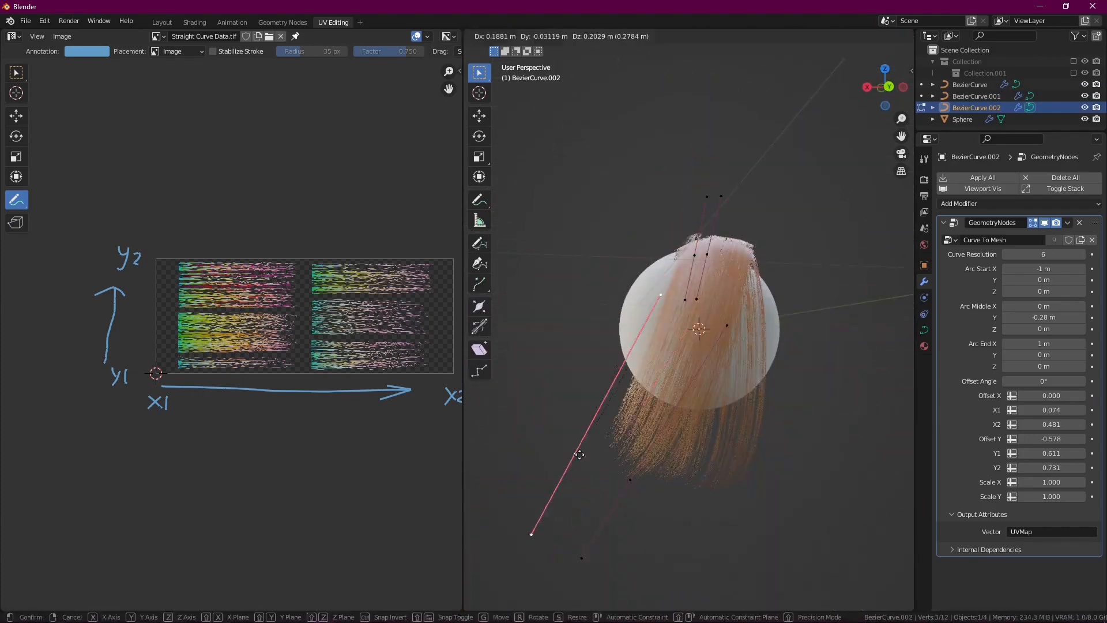
{"action": "middle_click_drag", "start_coordinate": [578, 452], "coordinate": [686, 289]}
{"action": "key", "text": "g"}
{"action": "left_click", "coordinate": [679, 307]}
- Duplicate another narrow strand toward the opposite edge of the hair and rotate it into line
{"action": "middle_click_drag", "start_coordinate": [597, 416], "coordinate": [686, 358]}
{"action": "key", "text": "shift+d"}
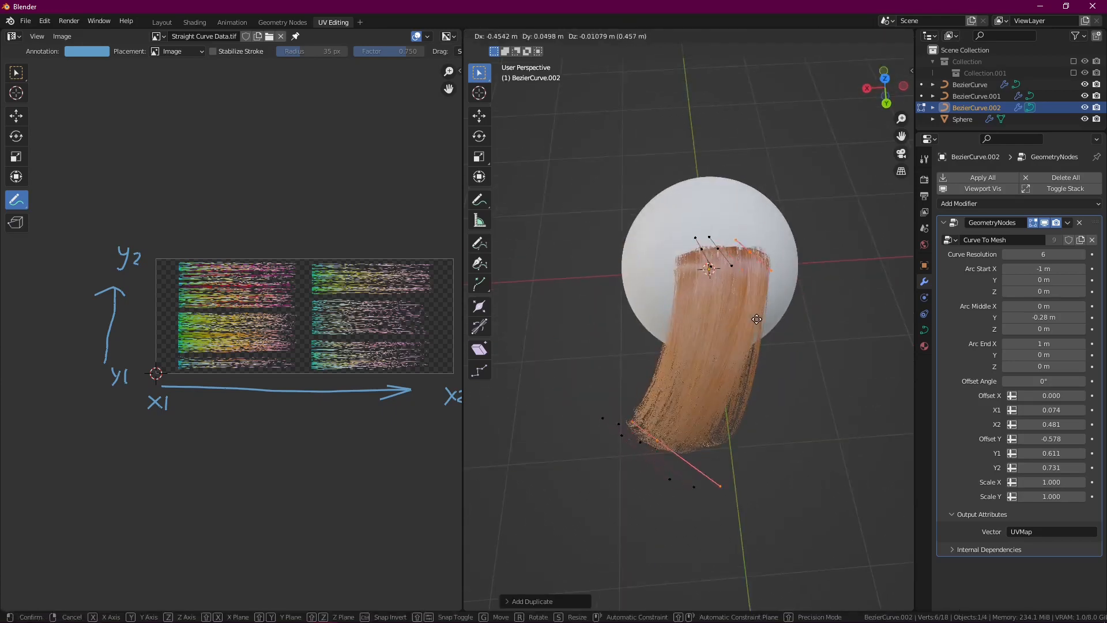
{"action": "left_click", "coordinate": [693, 404]}
{"action": "key", "text": "r"}
{"action": "left_click", "coordinate": [862, 269]}
{"action": "middle_click_drag", "start_coordinate": [757, 257], "coordinate": [708, 185]}
- Move and rotate the third strand's root and end points to follow the curve of the neighbouring cards
{"action": "key", "text": "g"}
{"action": "middle_click_drag", "start_coordinate": [663, 323], "coordinate": [663, 496]}
{"action": "left_click", "coordinate": [583, 457]}
{"action": "key", "text": "g"}
{"action": "key", "text": "r"}
{"action": "left_click", "coordinate": [791, 427]}
{"action": "left_click", "coordinate": [791, 427]}
{"action": "middle_click_drag", "start_coordinate": [790, 427], "coordinate": [744, 323]}
{"action": "right_click", "coordinate": [744, 216]}
{"action": "key", "text": "g"}
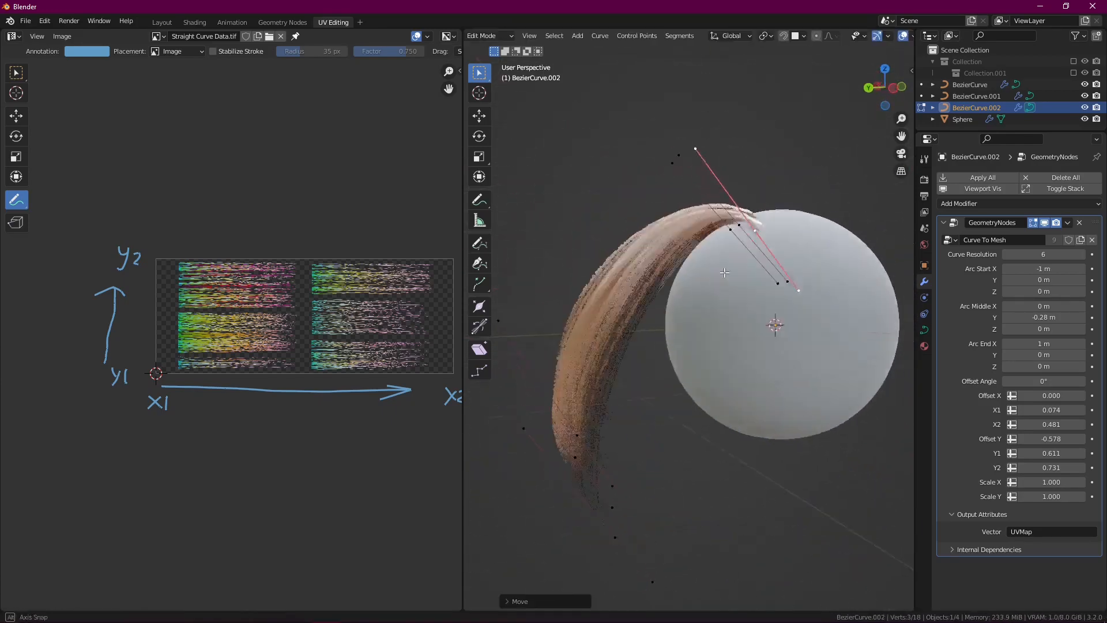
- Duplicate a fourth narrow strand and move its end point to fit the hair's outer side
{"action": "key", "text": "shift+d"}
{"action": "left_click", "coordinate": [778, 323]}
{"action": "right_click", "coordinate": [583, 473]}
{"action": "key", "text": "g"}
{"action": "middle_click_drag", "start_coordinate": [588, 438], "coordinate": [806, 382]}
{"action": "key", "text": "g"}
{"action": "left_click", "coordinate": [764, 413]}
- Duplicate a wide card's curve in BezierCurve.001, place it at the side of the hair and separate it into its own object
{"action": "key", "text": "Tab"}
{"action": "right_click", "coordinate": [693, 299]}
{"action": "key", "text": "Tab"}
{"action": "key", "text": "g"}
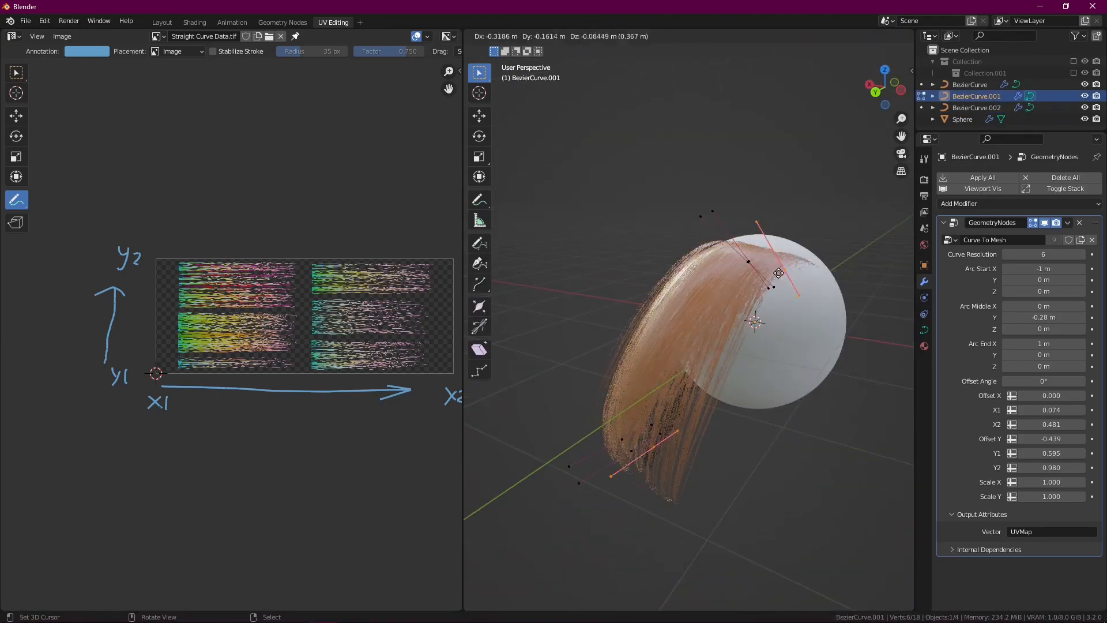
{"action": "left_click", "coordinate": [779, 273]}
{"action": "key", "text": "p"}
{"action": "key", "text": "Tab"}
- Set the separated card's Arc Middle Y to -0.74 m to curve it more strongly
{"action": "right_click", "coordinate": [700, 240]}
{"action": "key", "text": "Tab"}
{"action": "middle_click_drag", "start_coordinate": [699, 240], "coordinate": [767, 231]}
{"action": "scroll", "coordinate": [768, 230], "scroll_direction": "up", "scroll_amount": 3}
{"action": "left_click_drag", "start_coordinate": [1045, 318], "coordinate": [1017, 317]}
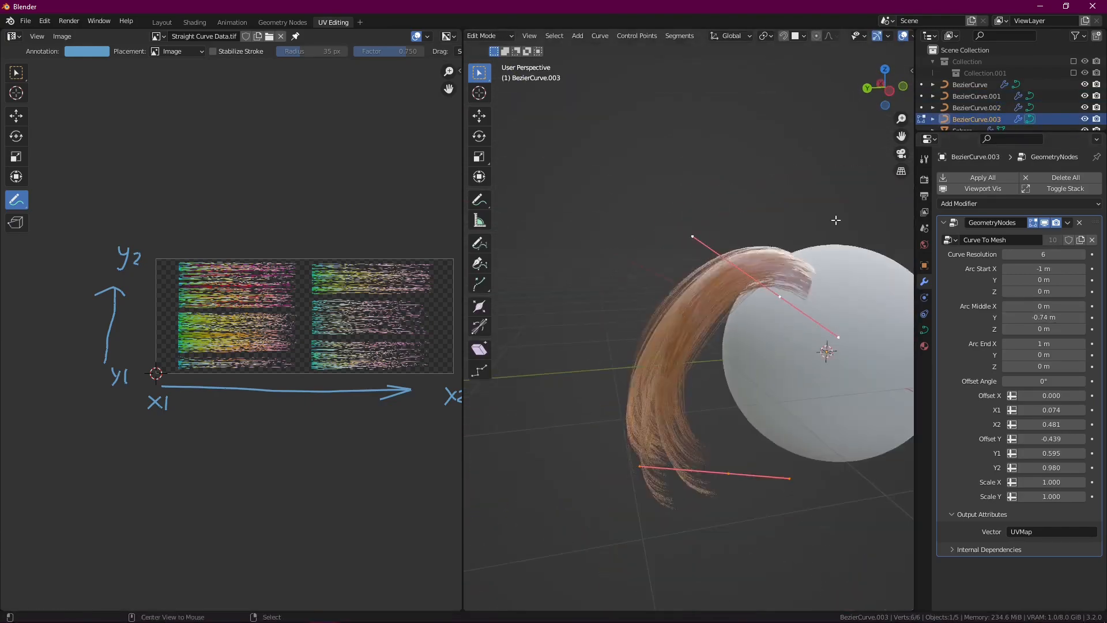
- Move the strongly curved card's root point on the sphere, and move and rotate its end point to hang downward
{"action": "middle_click_drag", "start_coordinate": [837, 221], "coordinate": [715, 248]}
{"action": "right_click", "coordinate": [704, 254]}
{"action": "key", "text": "g"}
{"action": "middle_click_drag", "start_coordinate": [808, 334], "coordinate": [754, 461]}
{"action": "right_click", "coordinate": [744, 467]}
{"action": "key", "text": "g"}
{"action": "left_click", "coordinate": [715, 513]}
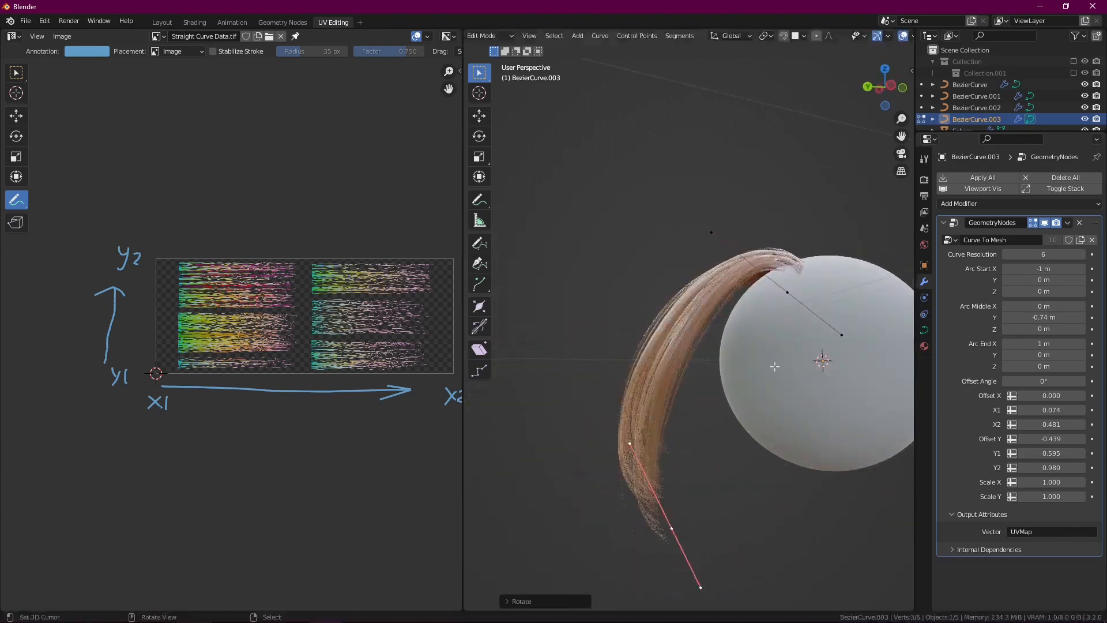
- Reposition the curved card's root handle to reshape its arch and pull the end point into line
{"action": "right_click", "coordinate": [711, 231]}
{"action": "key", "text": "g"}
{"action": "left_click", "coordinate": [667, 247]}
{"action": "key", "text": "g"}
{"action": "middle_click_drag", "start_coordinate": [663, 244], "coordinate": [754, 396]}
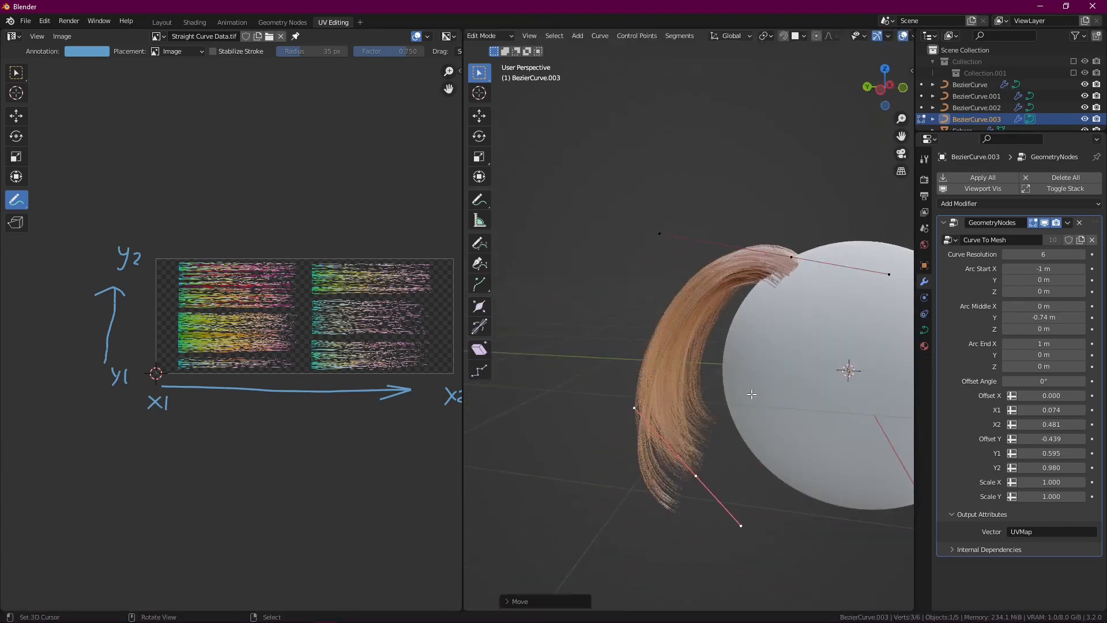
- Show the hair in solid shading and move the strongly curved card's root point against the sphere's surface
{"action": "key", "text": "Tab"}
{"action": "scroll", "coordinate": [692, 358], "scroll_direction": "down", "scroll_amount": 4}
{"action": "right_click", "coordinate": [681, 351]}
{"action": "right_click", "coordinate": [692, 352]}
{"action": "key", "text": "Tab"}
{"action": "middle_click_drag", "start_coordinate": [692, 352], "coordinate": [652, 243]}
{"action": "key", "text": "g"}
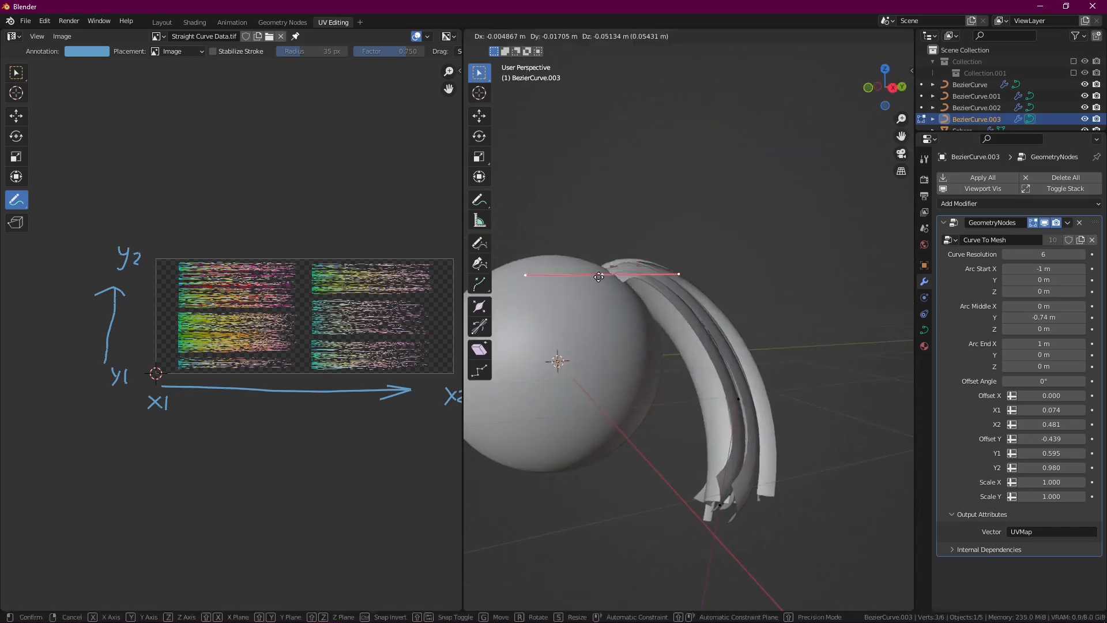
{"action": "left_click", "coordinate": [678, 271]}
- Scale the strongly curved card's radius and move its end point underneath the neighbouring cards
{"action": "key", "text": "alt+s"}
{"action": "mouse_move", "coordinate": [778, 398]}
{"action": "middle_mouse_down"}
{"action": "mouse_move", "coordinate": [619, 291]}
{"action": "mouse_move", "coordinate": [571, 354]}
{"action": "mouse_move", "coordinate": [594, 279]}
{"action": "mouse_move", "coordinate": [813, 304]}
{"action": "mouse_move", "coordinate": [767, 289]}
{"action": "mouse_move", "coordinate": [796, 490]}
{"action": "mouse_move", "coordinate": [710, 403]}
{"action": "middle_mouse_up"}
{"action": "key", "text": "g"}
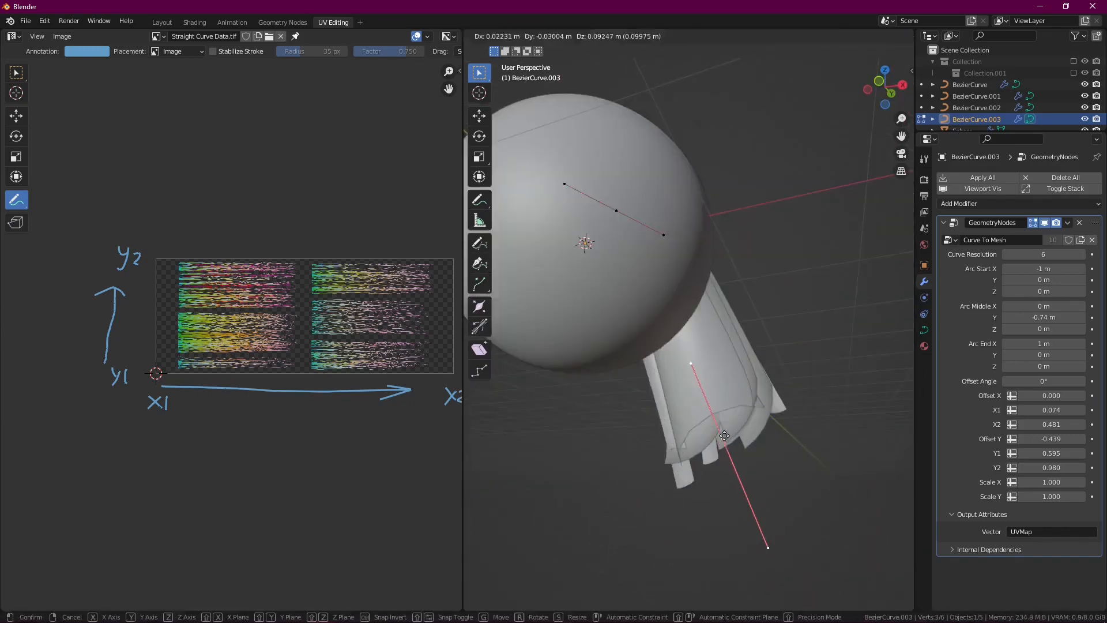
{"action": "left_click", "coordinate": [750, 461]}
- Duplicate a narrow strand's curve in BezierCurve.002 and place the copy beside the sphere, apart from the other strands
{"action": "key", "text": "Tab"}
{"action": "mouse_move", "coordinate": [750, 461]}
{"action": "middle_mouse_down"}
{"action": "mouse_move", "coordinate": [649, 316]}
{"action": "mouse_move", "coordinate": [681, 347]}
{"action": "middle_mouse_up"}
{"action": "key", "text": "z"}
{"action": "right_click", "coordinate": [659, 297]}
{"action": "right_click", "coordinate": [693, 375]}
{"action": "key", "text": "Tab"}
{"action": "key", "text": "shift+d"}
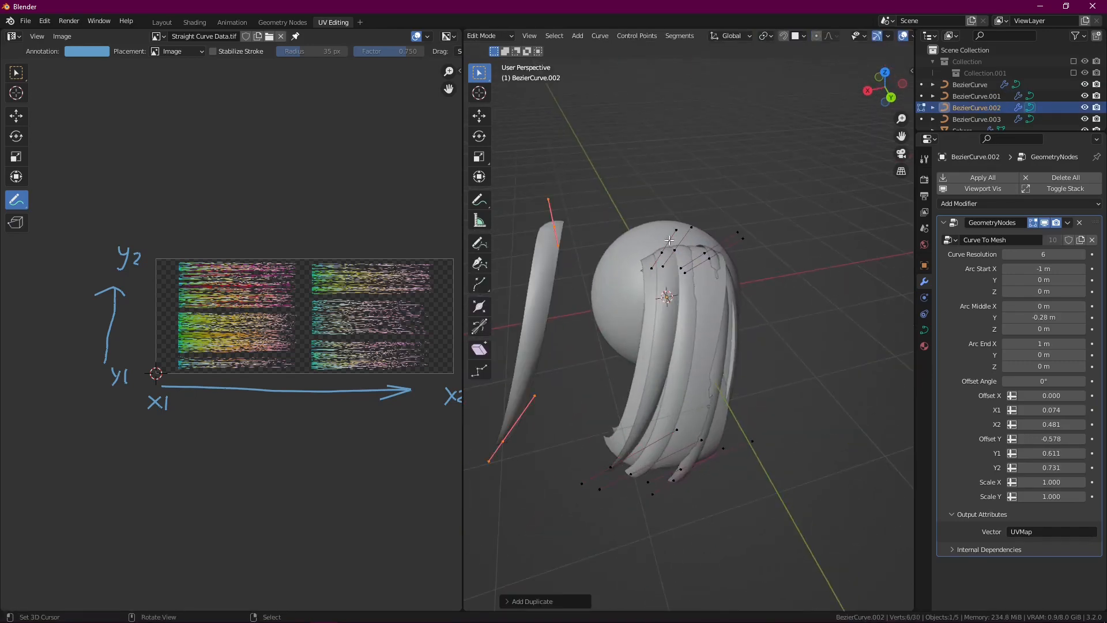
- Separate the copied strand into its own curve object and set its Offset X to 0.447, Y1 to 0.599 and Y2 to 0.884
{"action": "key", "text": "p"}
{"action": "key", "text": "Tab"}
{"action": "left_click_drag", "start_coordinate": [1051, 395], "coordinate": [1061, 395]}
{"action": "mouse_move", "coordinate": [750, 335]}
{"action": "middle_mouse_down"}
{"action": "mouse_move", "coordinate": [794, 394]}
{"action": "mouse_move", "coordinate": [854, 403]}
{"action": "middle_mouse_up"}
{"action": "left_click_drag", "start_coordinate": [1051, 453], "coordinate": [1045, 468]}
- Move the separated card's points onto the sphere beneath the existing strands and scale the card to fit
{"action": "key", "text": "Tab"}
{"action": "scroll", "coordinate": [829, 271], "scroll_direction": "down", "scroll_amount": 4}
{"action": "middle_click_drag", "start_coordinate": [828, 271], "coordinate": [796, 190]}
{"action": "key", "text": "g"}
{"action": "left_click", "coordinate": [715, 277]}
{"action": "key", "text": "g"}
{"action": "mouse_move", "coordinate": [680, 369]}
{"action": "middle_mouse_down"}
{"action": "mouse_move", "coordinate": [612, 406]}
{"action": "mouse_move", "coordinate": [652, 404]}
{"action": "middle_mouse_up"}
{"action": "right_click", "coordinate": [587, 474]}
{"action": "key", "text": "s"}
{"action": "left_click", "coordinate": [611, 415]}
- Raise or lower the underlying card's root along Z and reposition its points so it arches below the neighbouring cards
{"action": "scroll", "coordinate": [652, 404], "scroll_direction": "up", "scroll_amount": 4}
{"action": "key", "text": "g"}
{"action": "key", "text": "z"}
{"action": "key", "text": "f"}
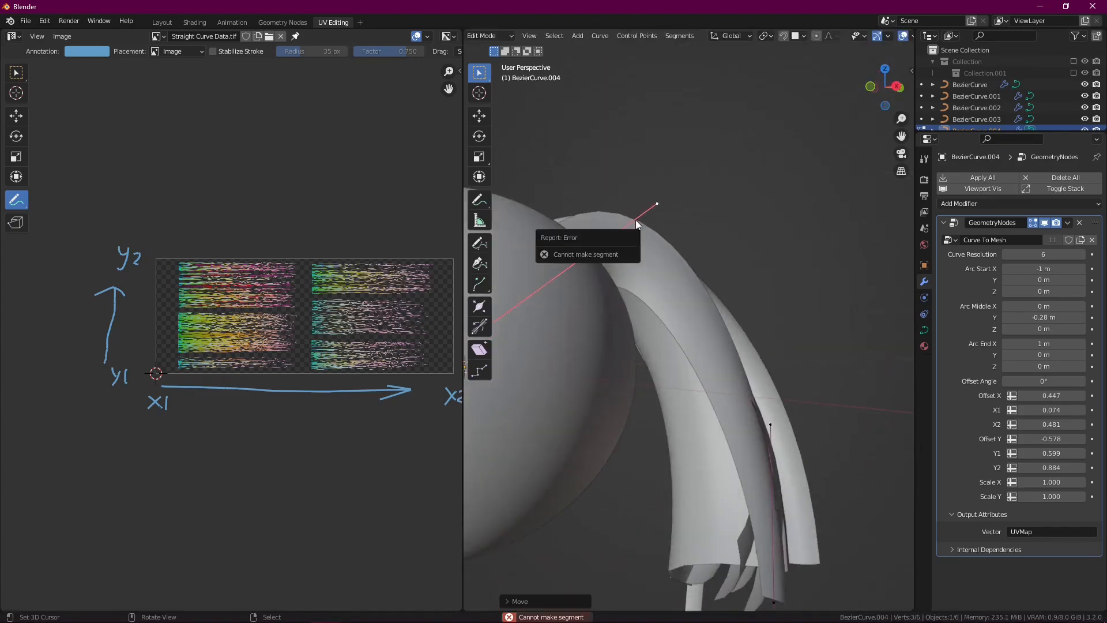
{"action": "middle_click_drag", "start_coordinate": [636, 221], "coordinate": [686, 259]}
{"action": "scroll", "coordinate": [686, 259], "scroll_direction": "down", "scroll_amount": 3}
{"action": "key", "text": "g"}
{"action": "left_click", "coordinate": [646, 415]}
{"action": "mouse_move", "coordinate": [646, 416]}
{"action": "middle_mouse_down"}
{"action": "mouse_move", "coordinate": [739, 340]}
{"action": "mouse_move", "coordinate": [709, 285]}
{"action": "mouse_move", "coordinate": [640, 369]}
{"action": "mouse_move", "coordinate": [600, 356]}
{"action": "mouse_move", "coordinate": [663, 289]}
{"action": "mouse_move", "coordinate": [715, 312]}
{"action": "middle_mouse_up"}
- Adjust a control point of the underlying card, deselect everything and show the hair in rendered shading
{"action": "key", "text": "Tab"}
{"action": "key", "text": "z"}
{"action": "scroll", "coordinate": [710, 285], "scroll_direction": "down", "scroll_amount": 4}
{"action": "key", "text": "z"}
{"action": "key", "text": "z"}
{"action": "key", "text": "Tab"}
{"action": "key", "text": "g"}
{"action": "key", "text": "g"}
{"action": "left_click", "coordinate": [653, 393]}
{"action": "key", "text": "a"}
{"action": "key", "text": "Tab"}
{"action": "key", "text": "alt+a"}
{"action": "key", "text": "z"}
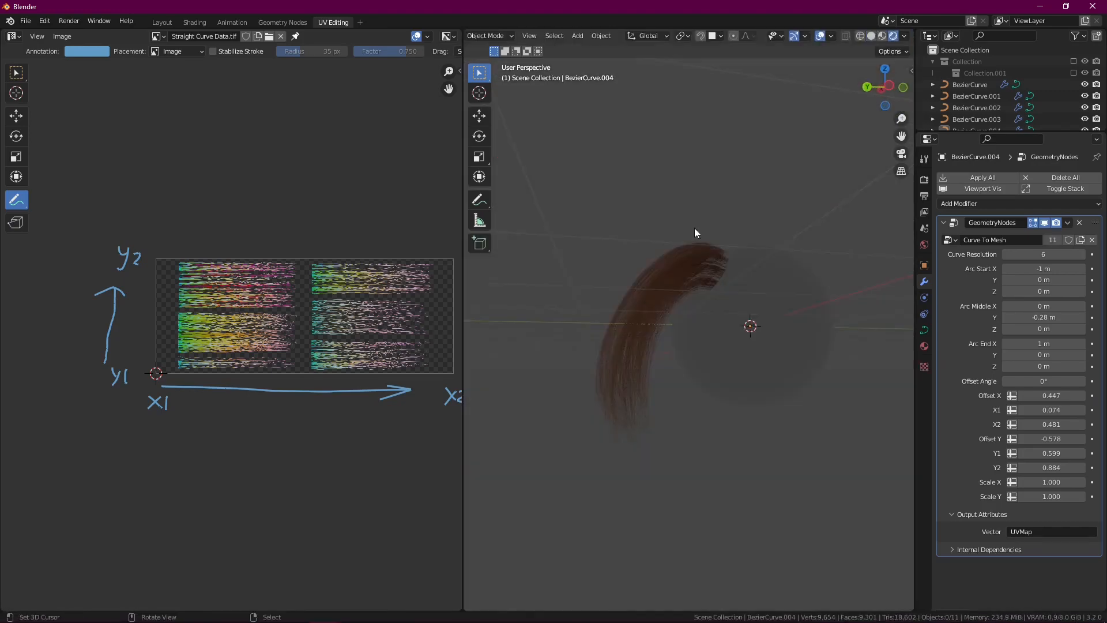
- Duplicate a hair card as a new object and move the copy's control points to fit it among the other cards
{"action": "middle_click_drag", "start_coordinate": [695, 228], "coordinate": [800, 305]}
{"action": "right_click", "coordinate": [657, 288]}
{"action": "key", "text": "Tab"}
{"action": "key", "text": "Tab"}
{"action": "right_click", "coordinate": [702, 307]}
{"action": "key", "text": "shift+d"}
{"action": "key", "text": "Tab"}
{"action": "key", "text": "g"}
{"action": "key", "text": "g"}
{"action": "left_click", "coordinate": [804, 313]}
{"action": "key", "text": "g"}
{"action": "left_click", "coordinate": [739, 375]}
{"action": "key", "text": "g"}
{"action": "left_click", "coordinate": [692, 403]}
- Reposition one more control point of the underlying BezierCurve.004 card and deselect everything
{"action": "key", "text": "Tab"}
{"action": "key", "text": "Tab"}
{"action": "key", "text": "g"}
{"action": "key", "text": "g"}
{"action": "left_click", "coordinate": [742, 254]}
{"action": "key", "text": "Tab"}
{"action": "key", "text": "alt+a"}
{"action": "scroll", "coordinate": [773, 288], "scroll_direction": "down", "scroll_amount": 8}
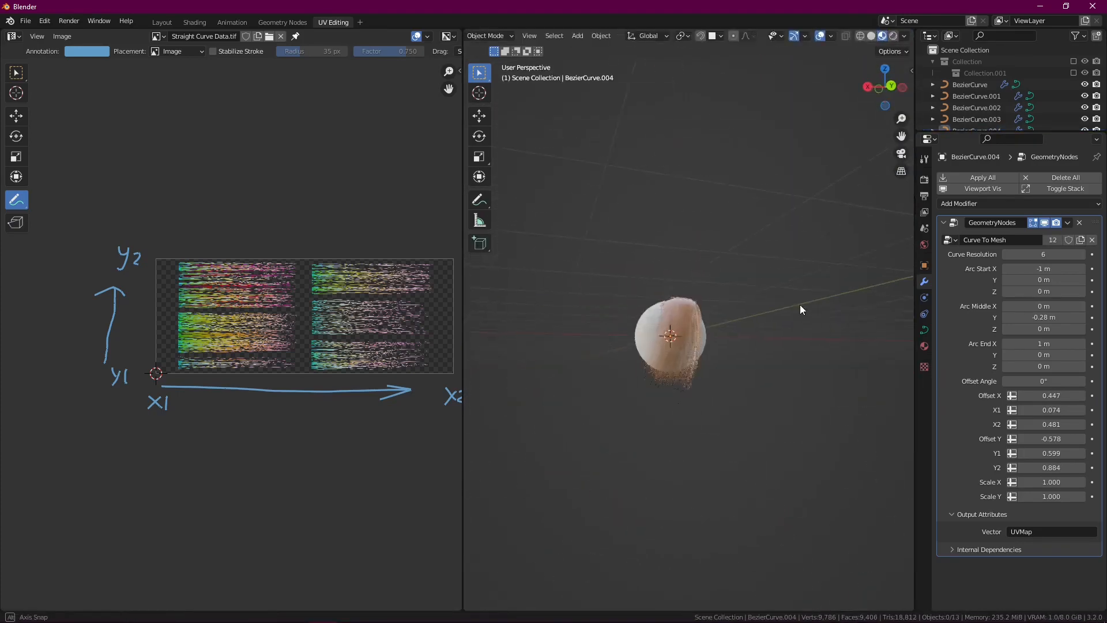
- Set the render engine to Cycles and toggle Scene World off for the rendered viewport
{"action": "left_click", "coordinate": [925, 179]}
{"action": "left_click", "coordinate": [1055, 178]}
{"action": "left_click", "coordinate": [1041, 221]}
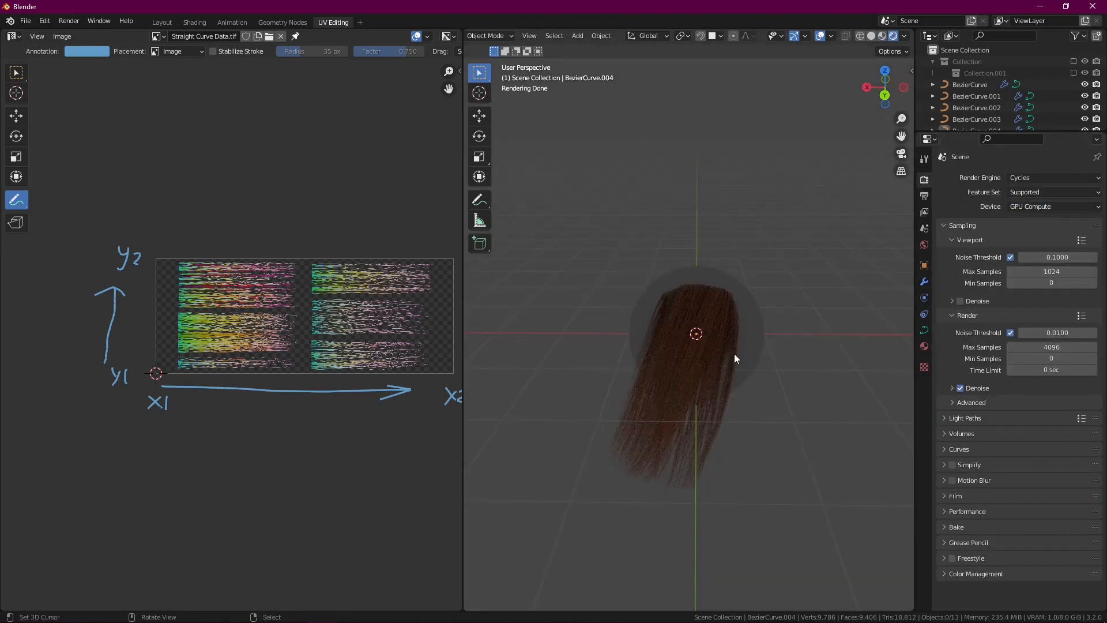
{"action": "left_click", "coordinate": [904, 36]}
{"action": "left_click", "coordinate": [867, 105]}
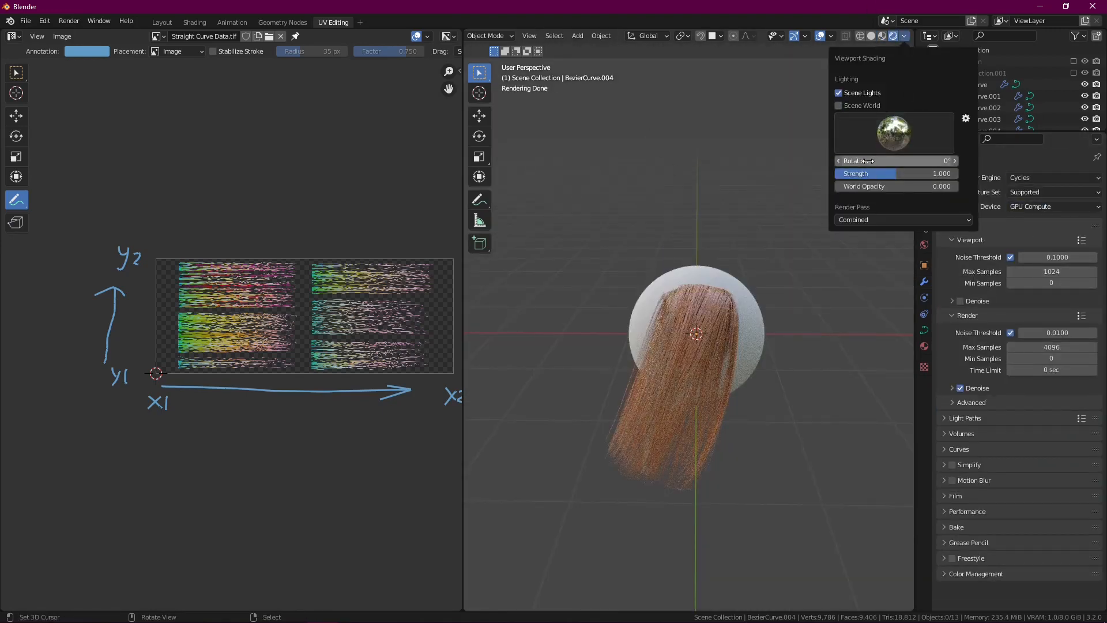
- Rotate the viewport's environment lighting and examine the rendered hair from several sides
{"action": "left_click", "coordinate": [692, 174]}
{"action": "scroll", "coordinate": [743, 324], "scroll_direction": "up", "scroll_amount": 4}
{"action": "mouse_move", "coordinate": [721, 323]}
{"action": "middle_mouse_down"}
{"action": "mouse_move", "coordinate": [743, 323]}
{"action": "mouse_move", "coordinate": [776, 277]}
{"action": "middle_mouse_up"}
{"action": "scroll", "coordinate": [773, 312], "scroll_direction": "down", "scroll_amount": 3}
{"action": "left_click", "coordinate": [904, 35]}
{"action": "left_click_drag", "start_coordinate": [894, 161], "coordinate": [940, 161]}
{"action": "middle_click_drag", "start_coordinate": [692, 311], "coordinate": [729, 323]}
{"action": "scroll", "coordinate": [728, 323], "scroll_direction": "down", "scroll_amount": 4}
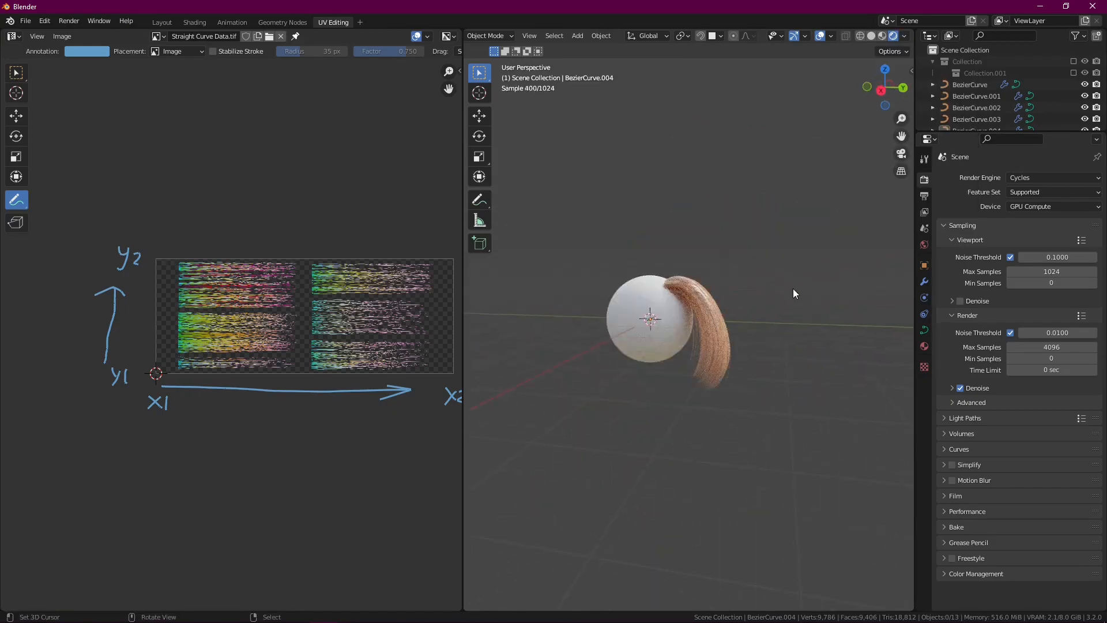
{"action": "scroll", "coordinate": [794, 293], "scroll_direction": "up", "scroll_amount": 3}
{"action": "left_click", "coordinate": [905, 36]}
{"action": "mouse_move", "coordinate": [810, 200]}
{"action": "middle_mouse_down"}
{"action": "mouse_move", "coordinate": [604, 199]}
{"action": "mouse_move", "coordinate": [679, 214]}
{"action": "middle_mouse_up"}
- Return to solid shading and move all hair curves and the sphere into a new collection
{"action": "key", "text": "z"}
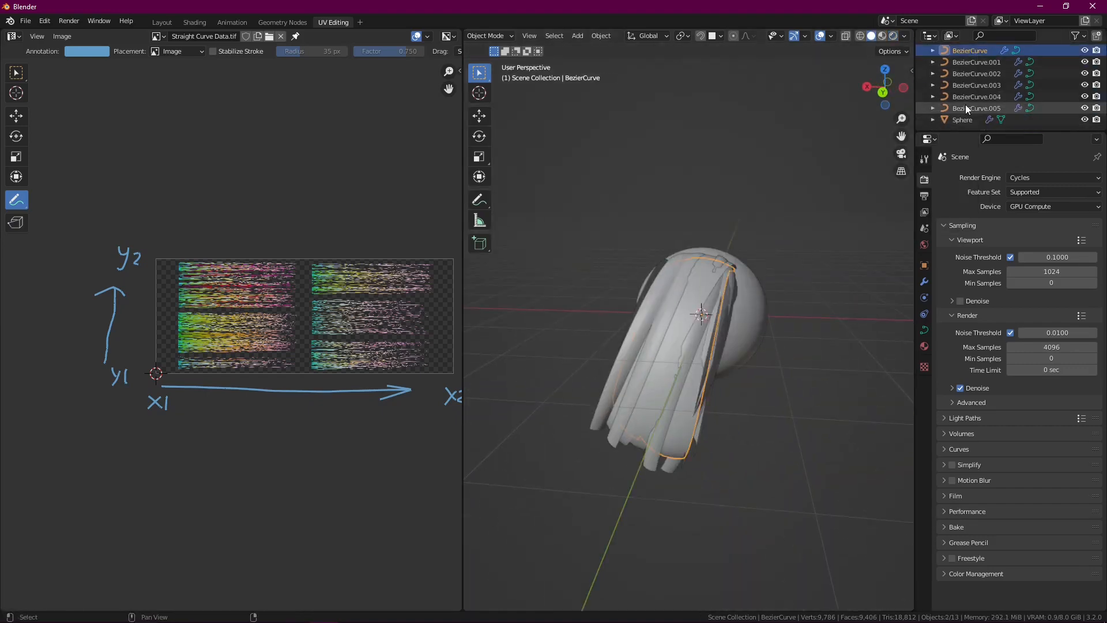
{"action": "key", "text": "a"}
{"action": "key", "text": "m"}
{"action": "left_click", "coordinate": [742, 227]}
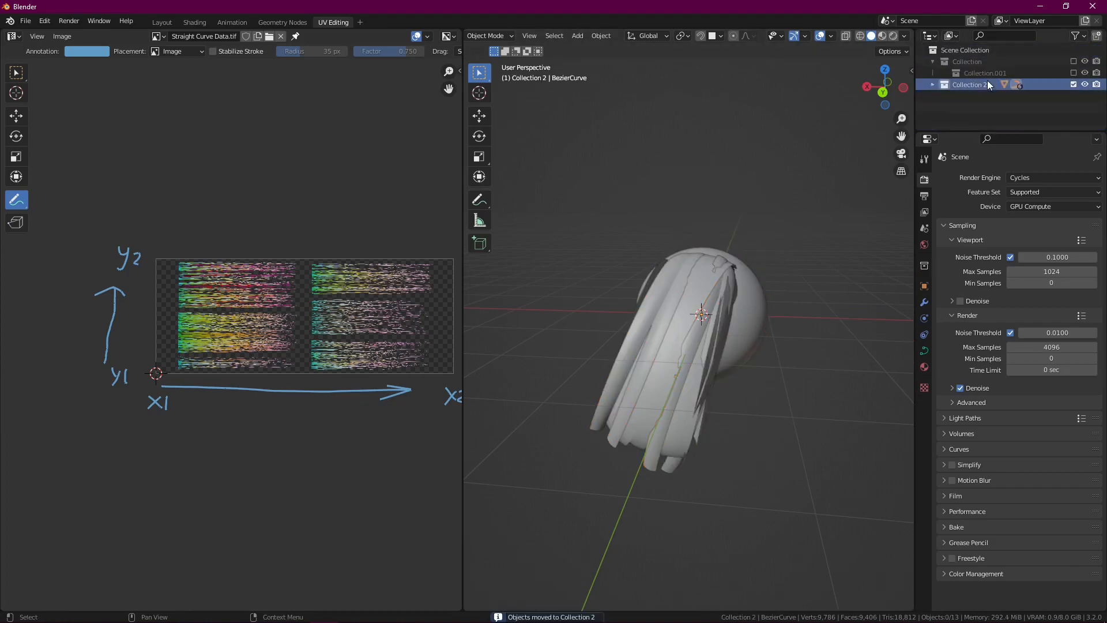
- Duplicate the new collection with its contents and exclude the original collection from the view layer
{"action": "right_click", "coordinate": [988, 84]}
{"action": "left_click", "coordinate": [915, 105]}
{"action": "left_click", "coordinate": [974, 98]}
- Select all duplicated hair curves except the sphere, with BezierCurve.011 active, and turn on the wireframe display
{"action": "middle_click_drag", "start_coordinate": [848, 276], "coordinate": [732, 316]}
{"action": "right_click", "coordinate": [769, 307]}
{"action": "key", "text": "ctrl+i"}
{"action": "scroll", "coordinate": [770, 307], "scroll_direction": "up", "scroll_amount": 2}
{"action": "left_click", "coordinate": [924, 303]}
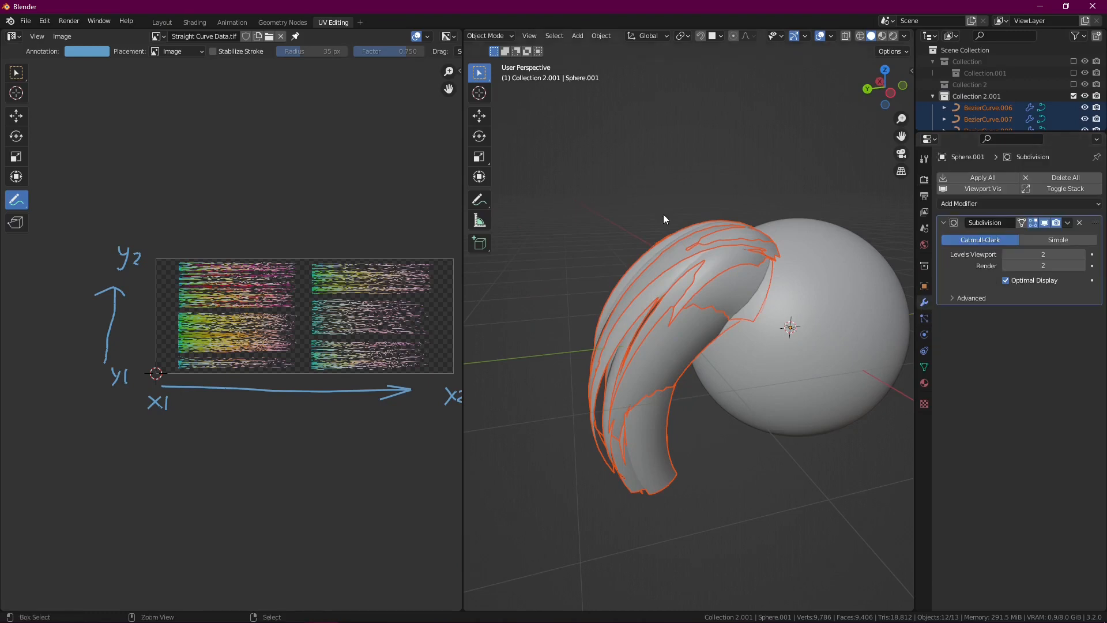
{"action": "left_click", "coordinate": [715, 287]}
{"action": "left_click", "coordinate": [791, 313]}
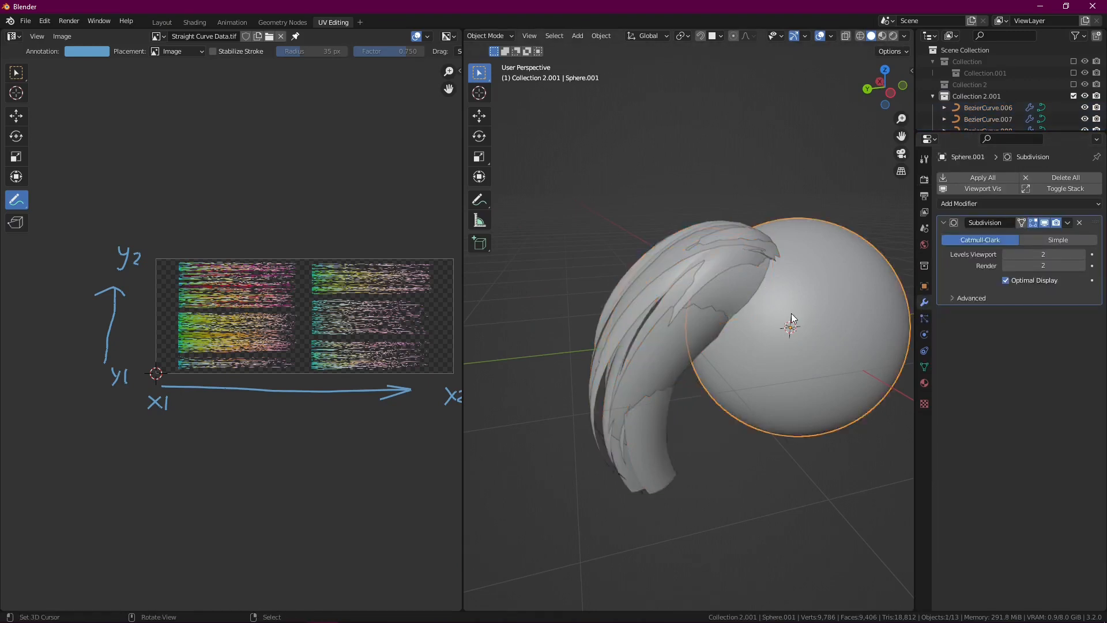
{"action": "key", "text": "ctrl+i"}
{"action": "right_click", "coordinate": [642, 385], "text": "shift"}
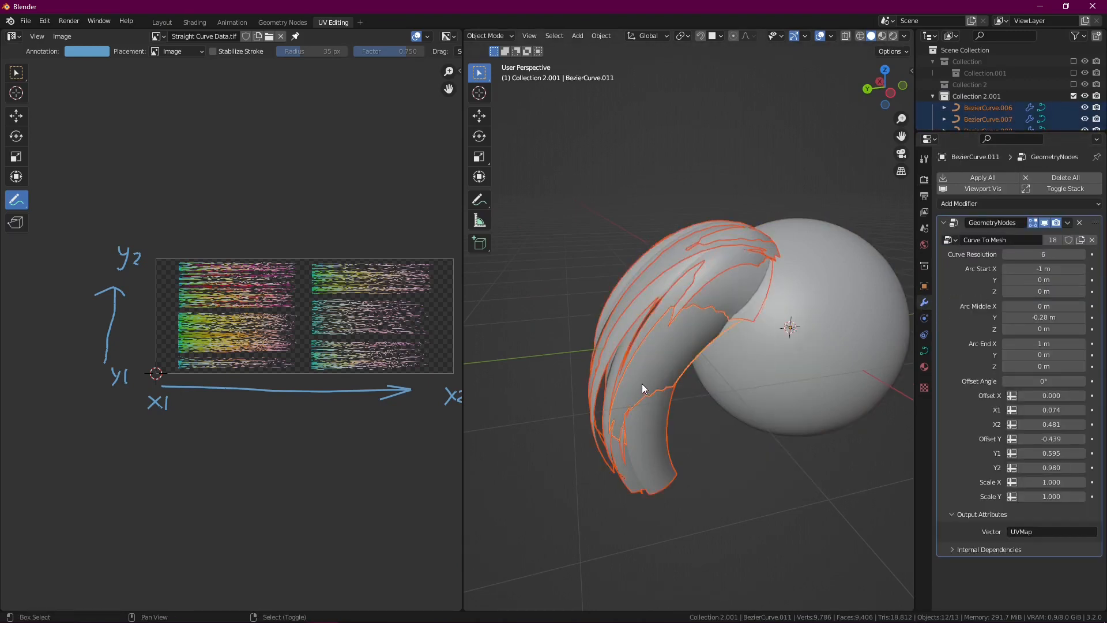
{"action": "middle_click_drag", "start_coordinate": [634, 278], "coordinate": [677, 313]}
{"action": "key", "text": "q"}
{"action": "left_click", "coordinate": [678, 313]}
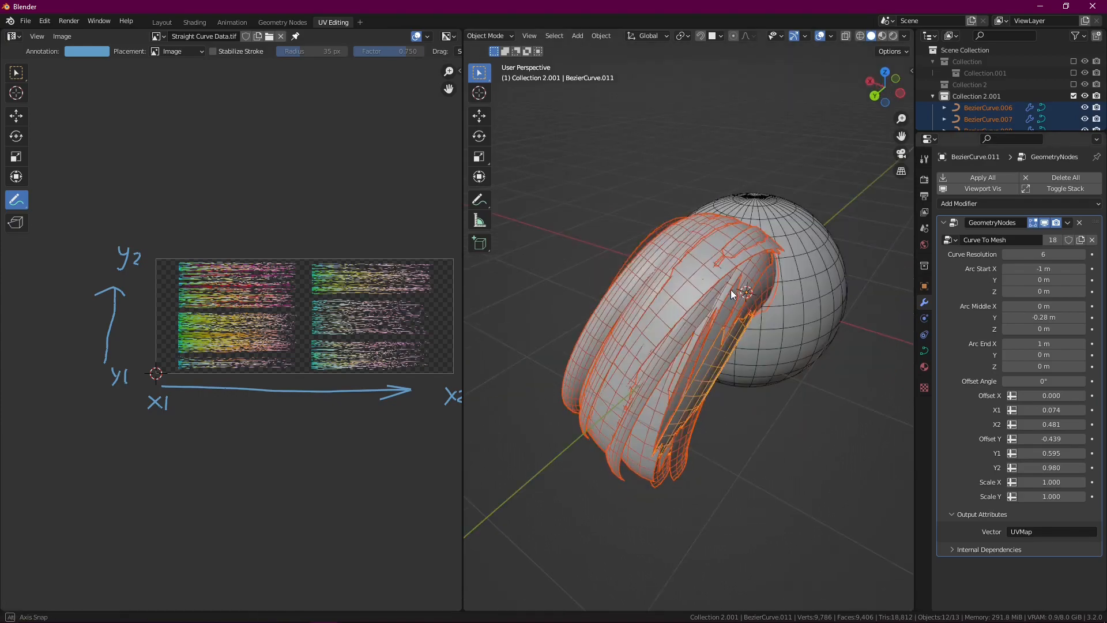
- Lower the Curve Resolution of the BezierCurve.011 hair card to 4
{"action": "middle_click_drag", "start_coordinate": [731, 290], "coordinate": [767, 303]}
{"action": "right_click", "coordinate": [687, 293]}
{"action": "scroll", "coordinate": [701, 282], "scroll_direction": "up", "scroll_amount": 2}
{"action": "left_click", "coordinate": [680, 254]}
{"action": "middle_click_drag", "start_coordinate": [766, 311], "coordinate": [686, 292]}
{"action": "left_click", "coordinate": [1007, 254]}
{"action": "left_click", "coordinate": [1007, 254]}
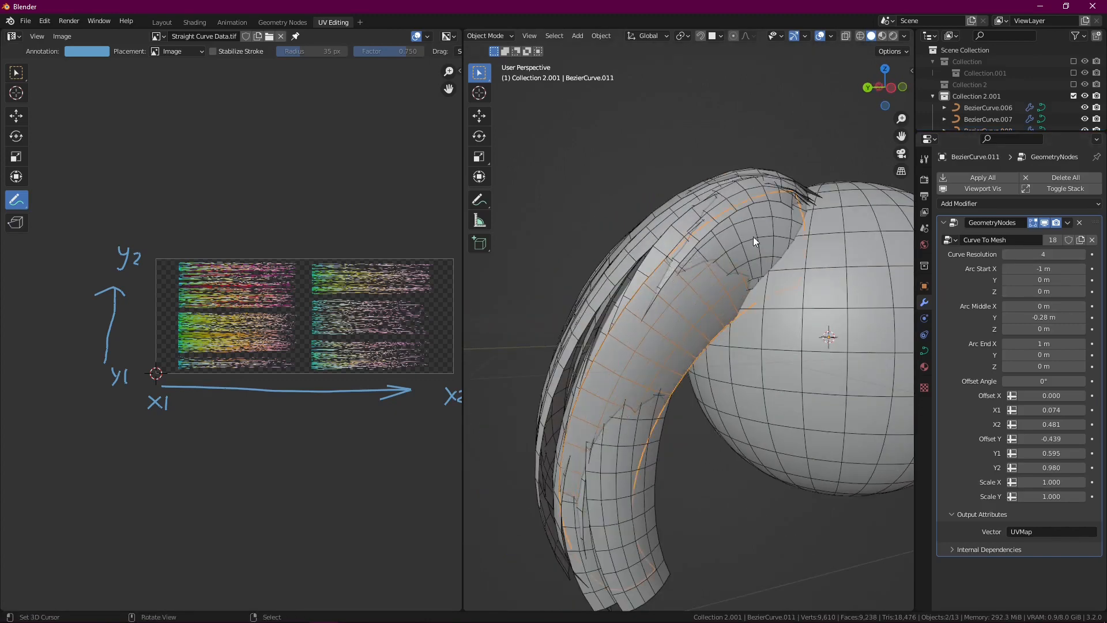
- Lower the Curve Resolution of the BezierCurve.010 hair card to 4
{"action": "middle_click_drag", "start_coordinate": [833, 300], "coordinate": [694, 338]}
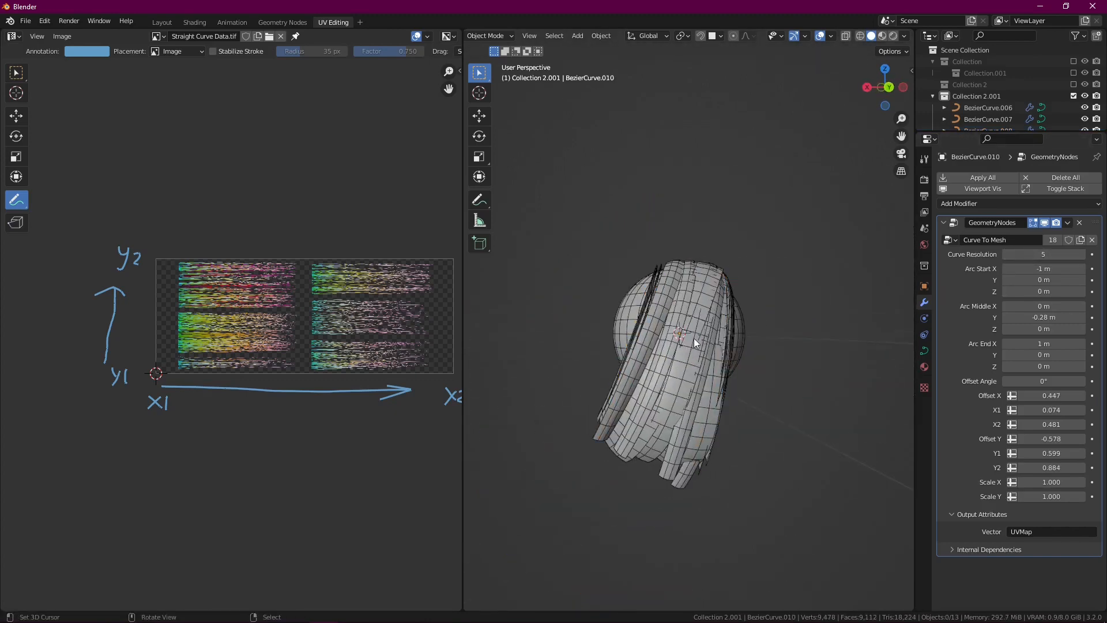
{"action": "left_click", "coordinate": [690, 364]}
{"action": "scroll", "coordinate": [690, 364], "scroll_direction": "up", "scroll_amount": 3}
{"action": "left_click", "coordinate": [1005, 253]}
{"action": "middle_click_drag", "start_coordinate": [679, 229], "coordinate": [744, 261]}
{"action": "right_click", "coordinate": [744, 260]}
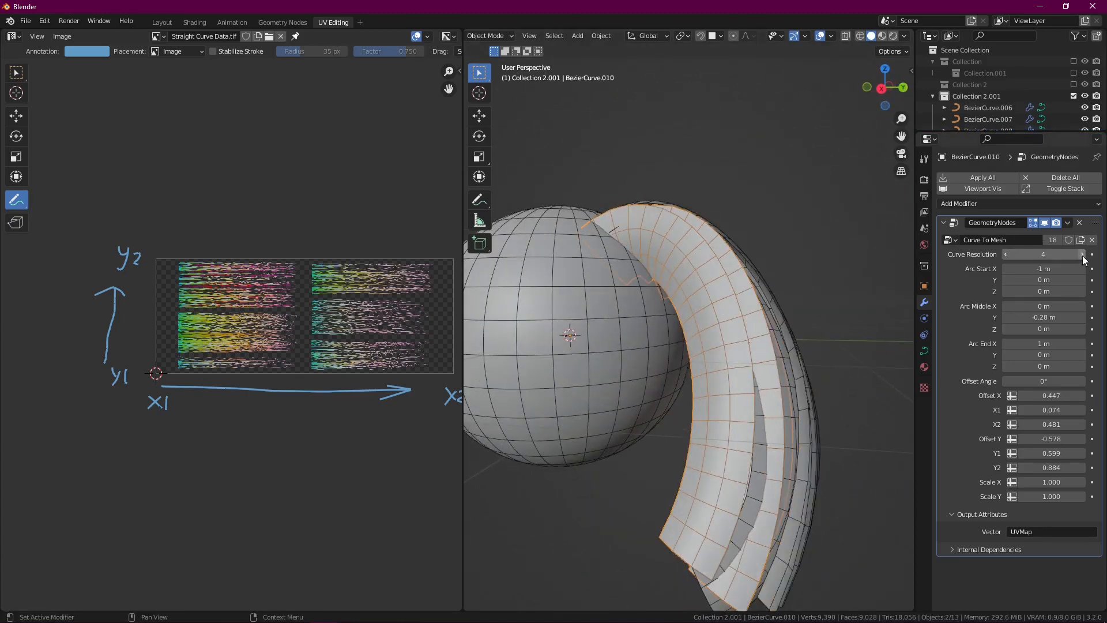
- Select every hair curve except the sphere and apply Visual Geometry to Mesh to them
{"action": "middle_click_drag", "start_coordinate": [854, 305], "coordinate": [785, 312]}
{"action": "scroll", "coordinate": [692, 310], "scroll_direction": "down", "scroll_amount": 2}
{"action": "right_click", "coordinate": [583, 308]}
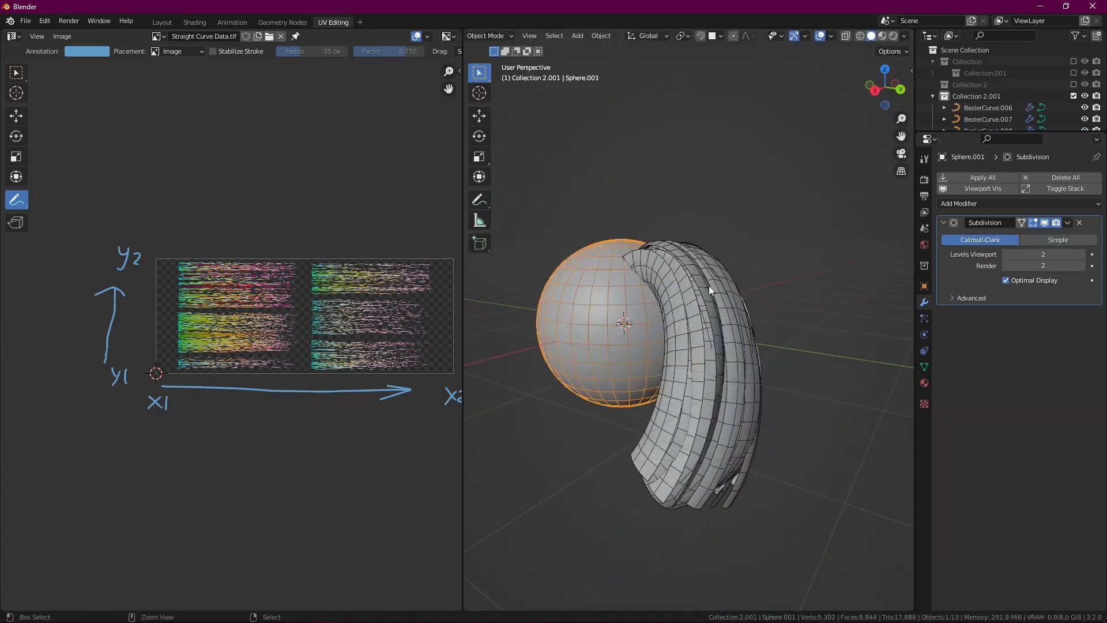
{"action": "right_click", "coordinate": [742, 295]}
{"action": "key", "text": "ctrl+a"}
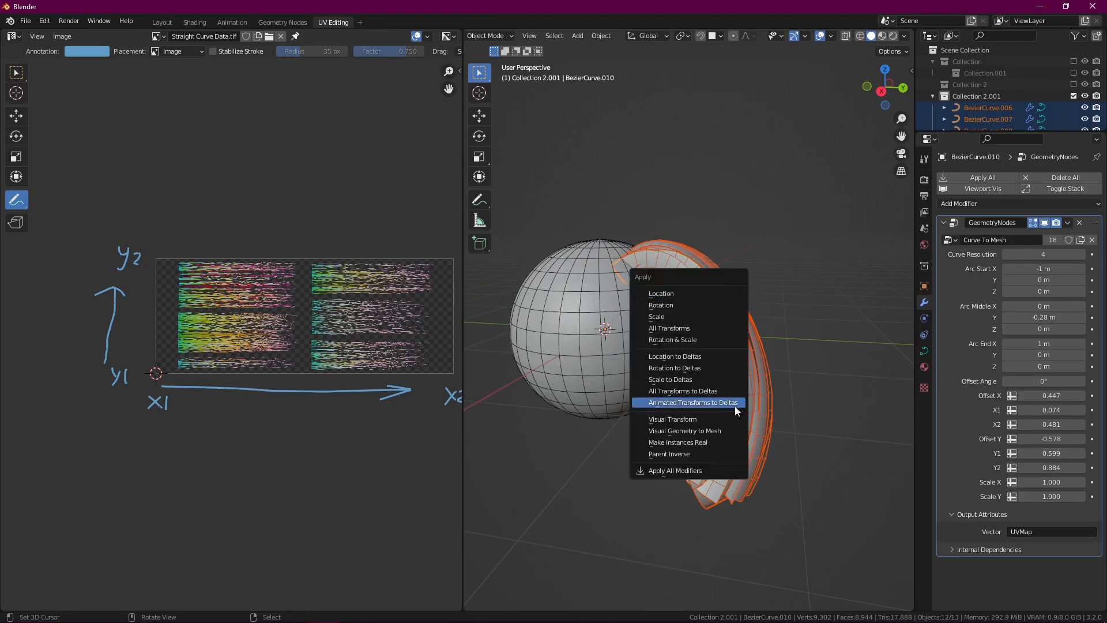
{"action": "left_click", "coordinate": [717, 431]}
- Select the converted BezierCurve.008 strands and expand their UV Maps and Attributes data
{"action": "right_click", "coordinate": [746, 339]}
{"action": "scroll", "coordinate": [744, 337], "scroll_direction": "down", "scroll_amount": 2}
{"action": "mouse_move", "coordinate": [805, 333]}
{"action": "middle_mouse_down"}
{"action": "mouse_move", "coordinate": [695, 316]}
{"action": "mouse_move", "coordinate": [693, 288]}
{"action": "mouse_move", "coordinate": [714, 289]}
{"action": "middle_mouse_up"}
{"action": "key", "text": "z"}
{"action": "key", "text": "z"}
{"action": "scroll", "coordinate": [715, 291], "scroll_direction": "up", "scroll_amount": 2}
{"action": "left_click", "coordinate": [926, 368]}
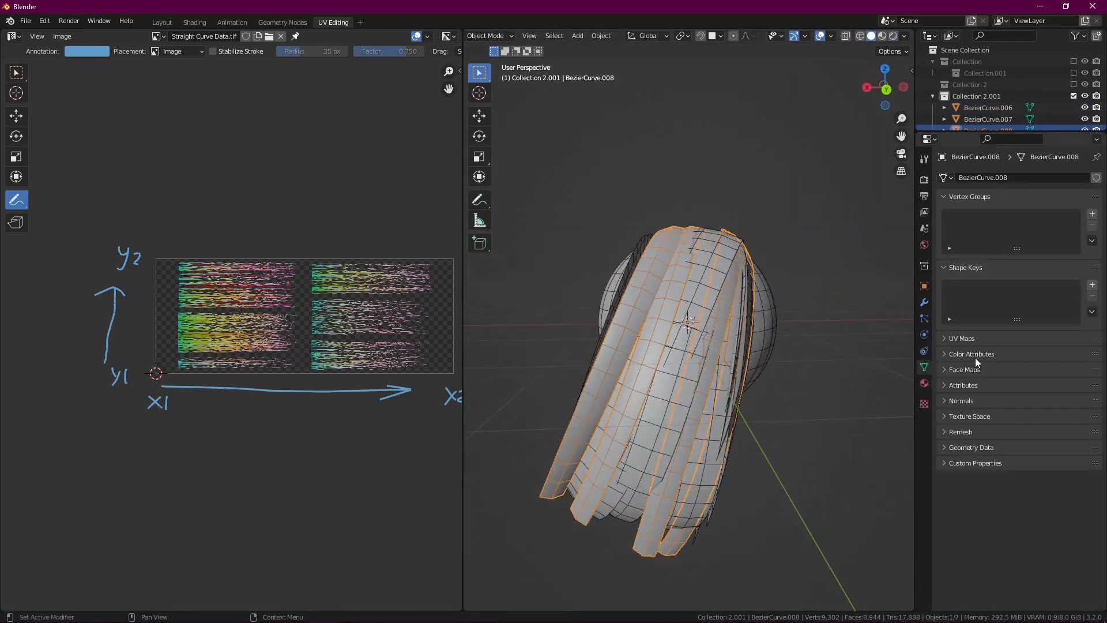
{"action": "left_click", "coordinate": [979, 340]}
{"action": "left_click", "coordinate": [992, 429]}
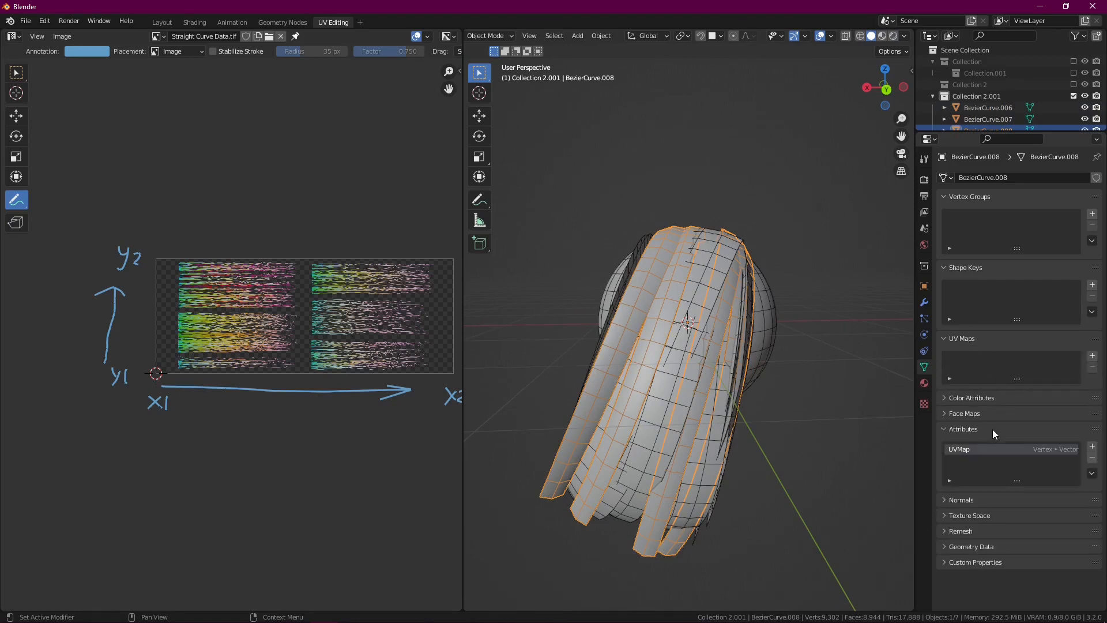
- Convert the UVMap attribute of the BezierCurve.008 strands to a UV Map and preview the hair in rendered shading
{"action": "left_click", "coordinate": [1092, 474]}
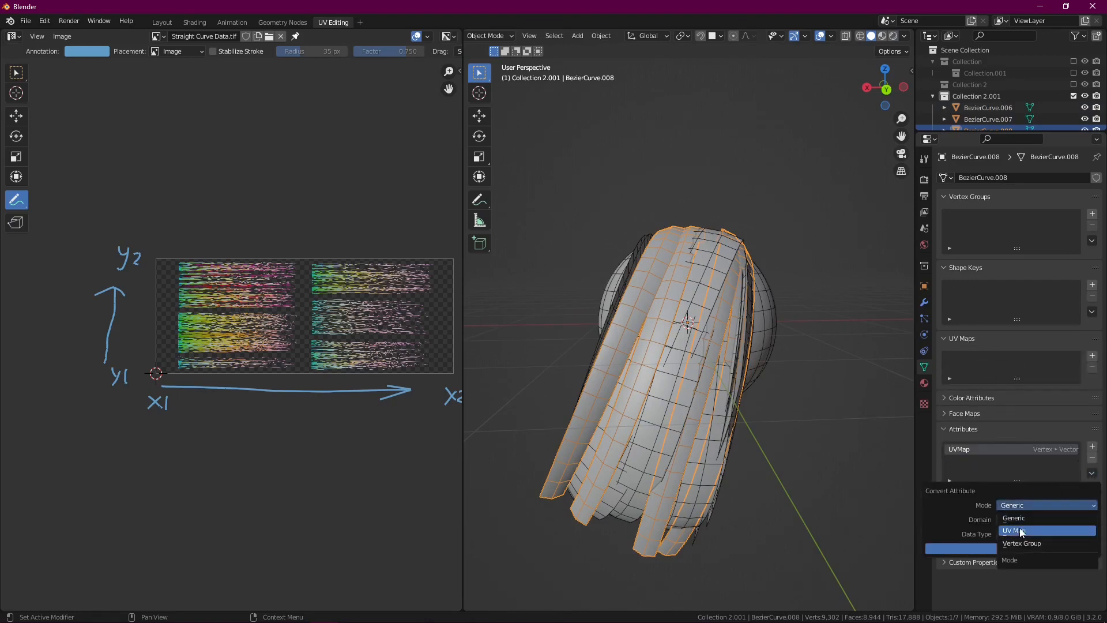
{"action": "left_click", "coordinate": [1020, 529]}
{"action": "left_click", "coordinate": [999, 520]}
{"action": "key", "text": "z"}
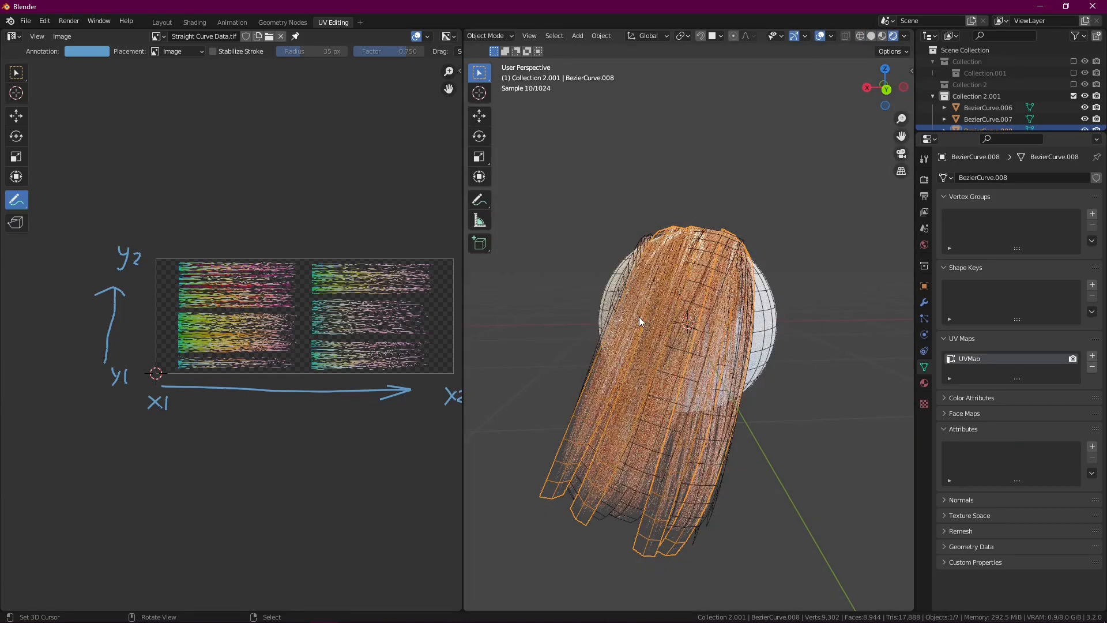
{"action": "key", "text": "z"}
- Join all hair meshes except the sphere into one object and convert its UVMap attribute to a UV Map
{"action": "middle_click_drag", "start_coordinate": [707, 272], "coordinate": [788, 284]}
{"action": "right_click", "coordinate": [614, 314]}
{"action": "key", "text": "ctrl+i"}
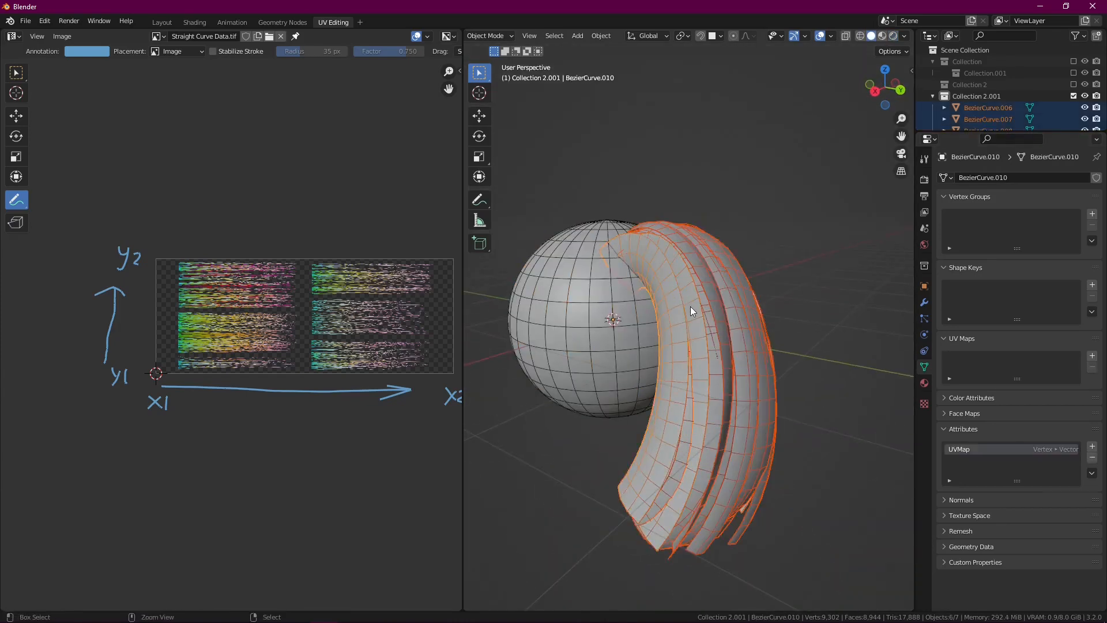
{"action": "left_click", "coordinate": [710, 303]}
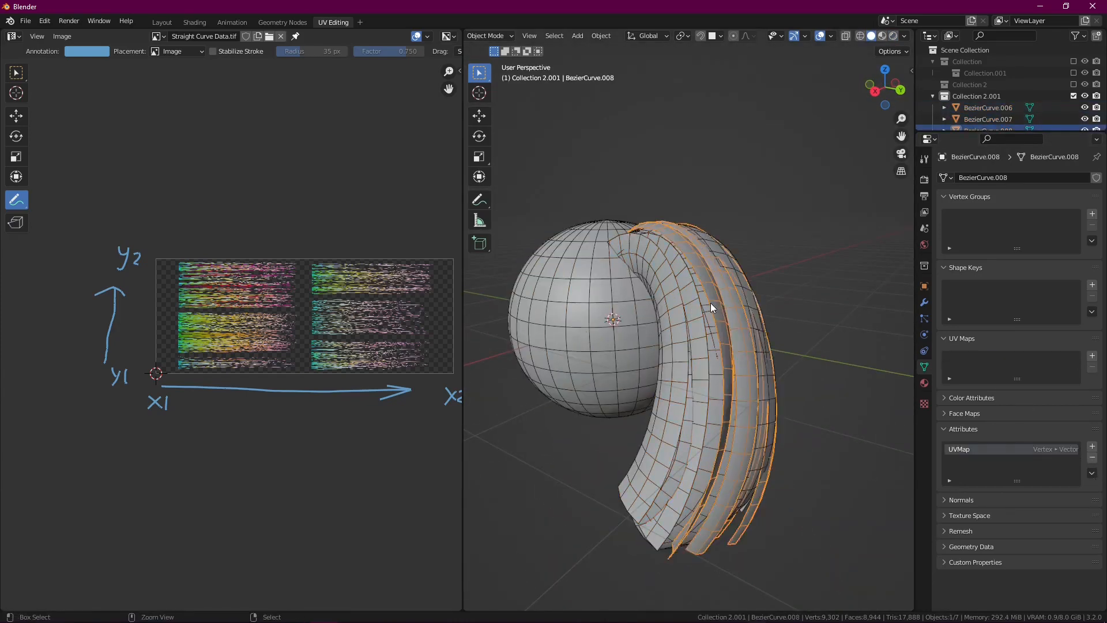
{"action": "left_click", "coordinate": [624, 323]}
{"action": "key", "text": "ctrl+i"}
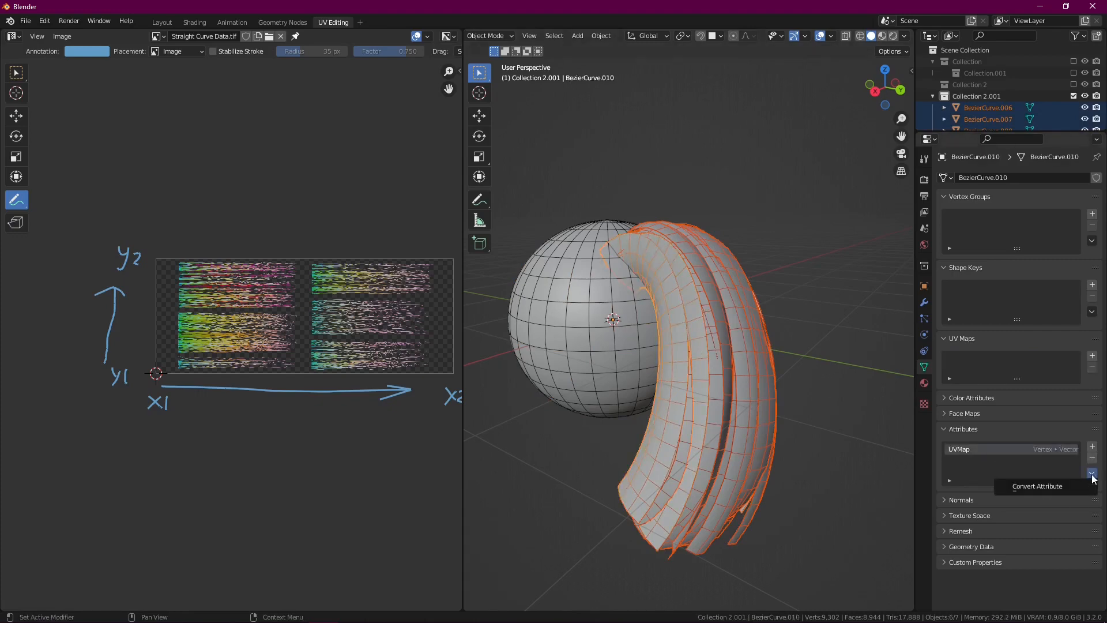
{"action": "key", "text": "ctrl+j"}
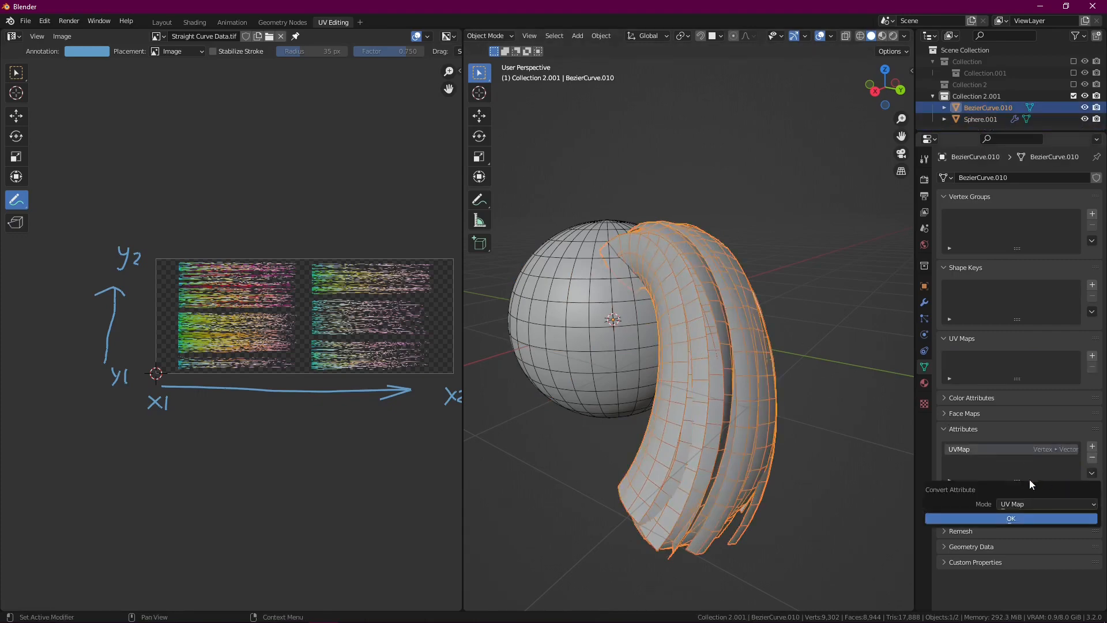
- Enter Edit Mode on the joined hair, examine its UV layout over the hair texture, and recolour the annotations magenta
{"action": "key", "text": "Tab"}
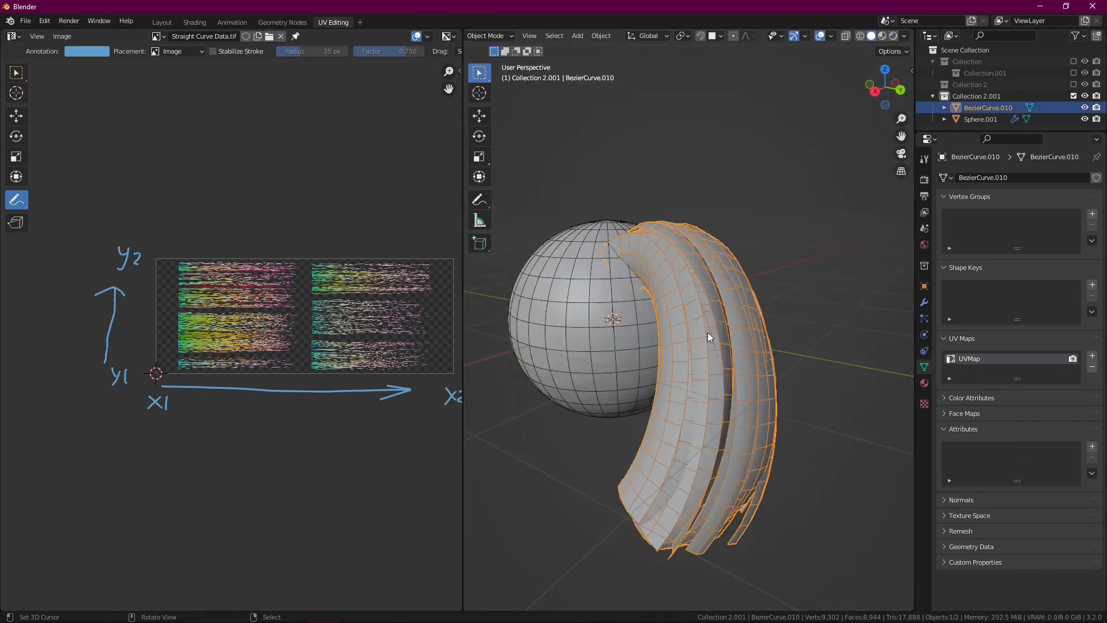
{"action": "scroll", "coordinate": [308, 332], "scroll_direction": "up", "scroll_amount": 4}
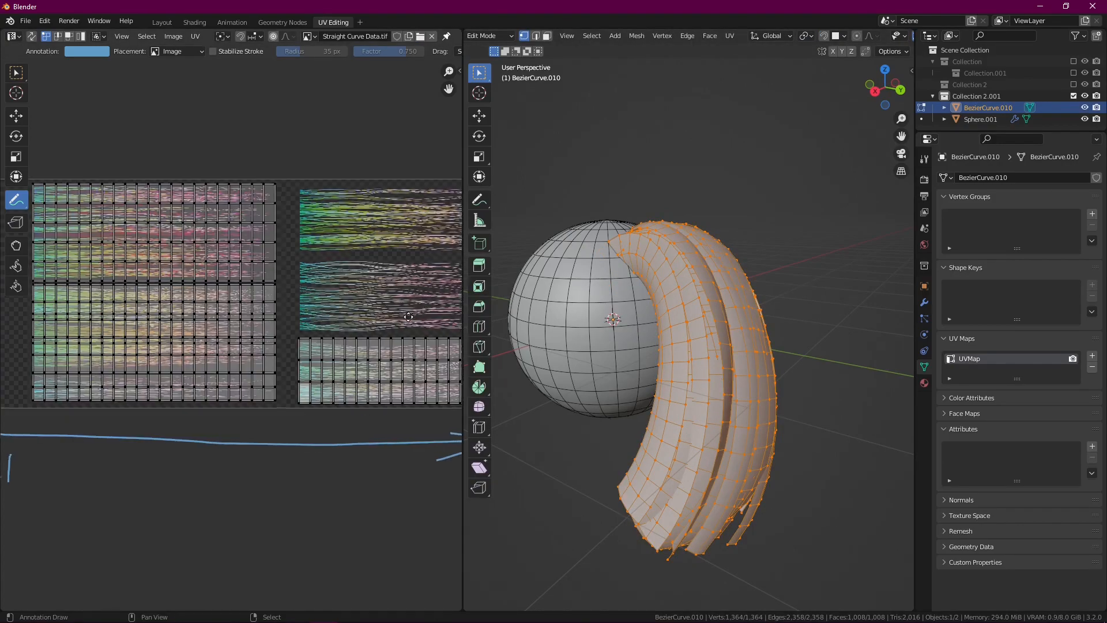
{"action": "middle_click_drag", "start_coordinate": [308, 332], "coordinate": [283, 347], "text": "ctrl"}
{"action": "middle_click_drag", "start_coordinate": [110, 303], "coordinate": [370, 298]}
{"action": "middle_click_drag", "start_coordinate": [369, 297], "coordinate": [323, 340], "text": "ctrl"}
{"action": "middle_click_drag", "start_coordinate": [425, 284], "coordinate": [327, 286]}
{"action": "scroll", "coordinate": [327, 286], "scroll_direction": "down", "scroll_amount": 2}
{"action": "left_click", "coordinate": [86, 51]}
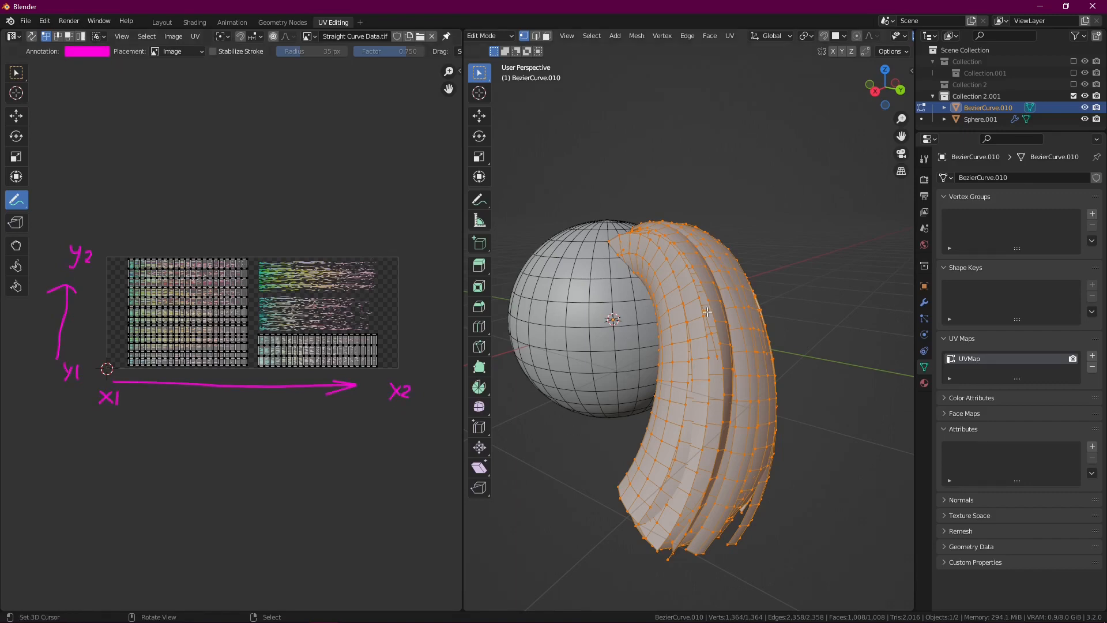
- Return to Object Mode and view the joined hair in rendered shading from both sides
{"action": "key", "text": "Tab"}
{"action": "key", "text": "z"}
{"action": "left_click", "coordinate": [646, 291]}
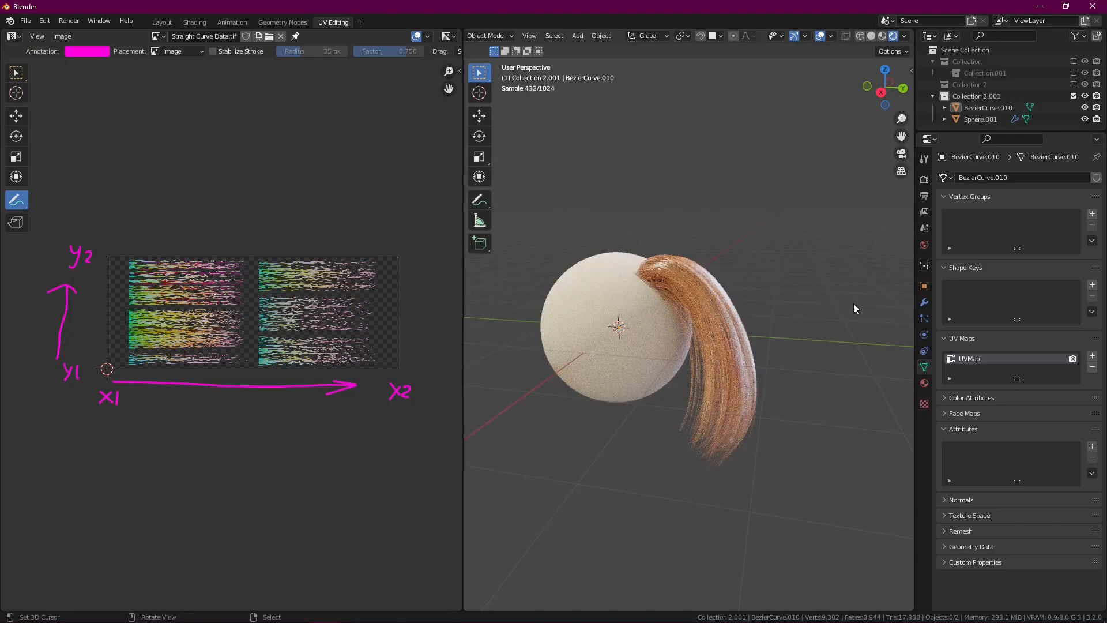
{"action": "middle_click_drag", "start_coordinate": [854, 307], "coordinate": [653, 290]}
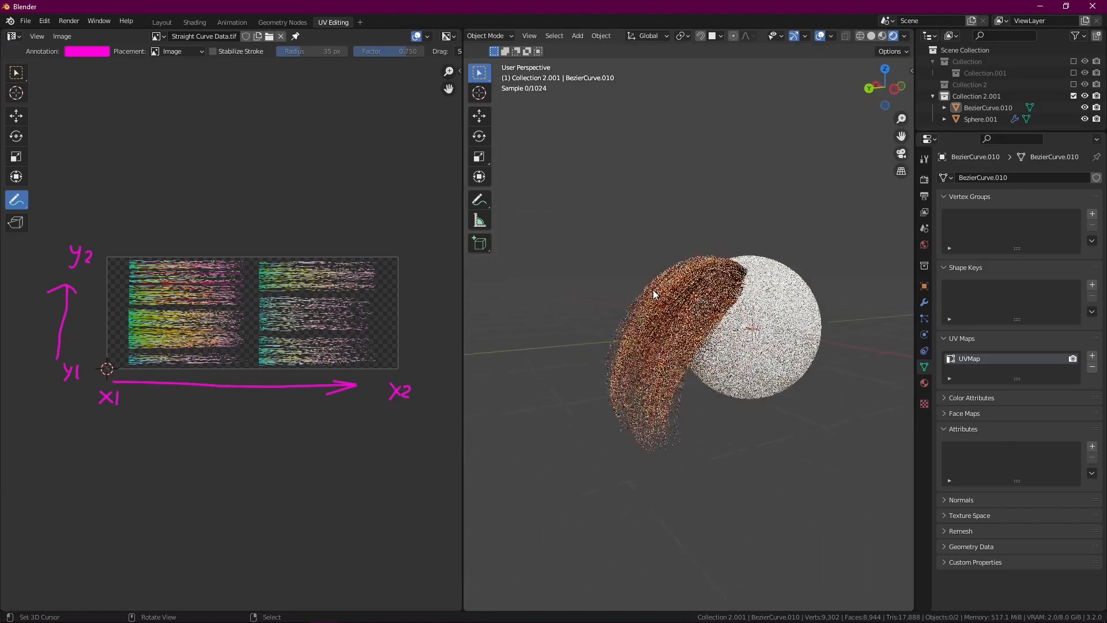
{"action": "key", "text": "z"}
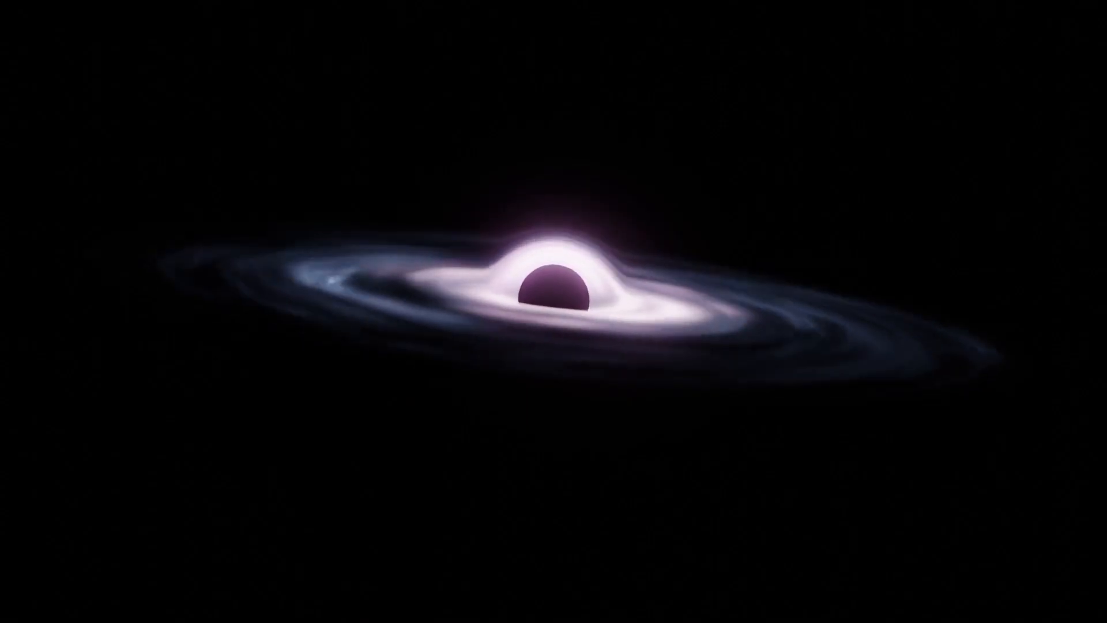